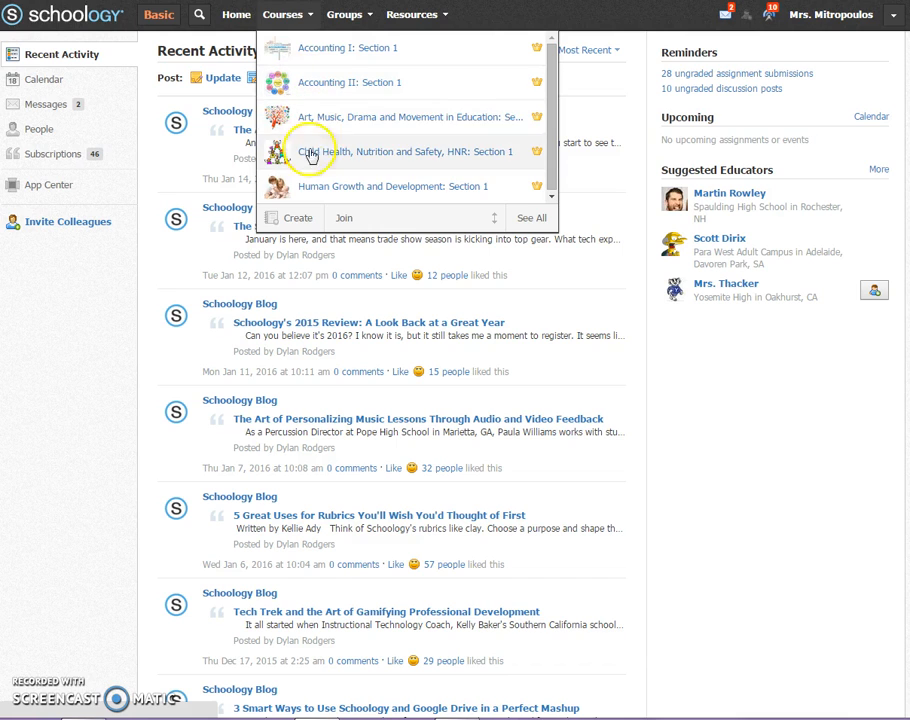
- Create a course named "Sample 1" with subject area Other and level None
left_click(296, 220)
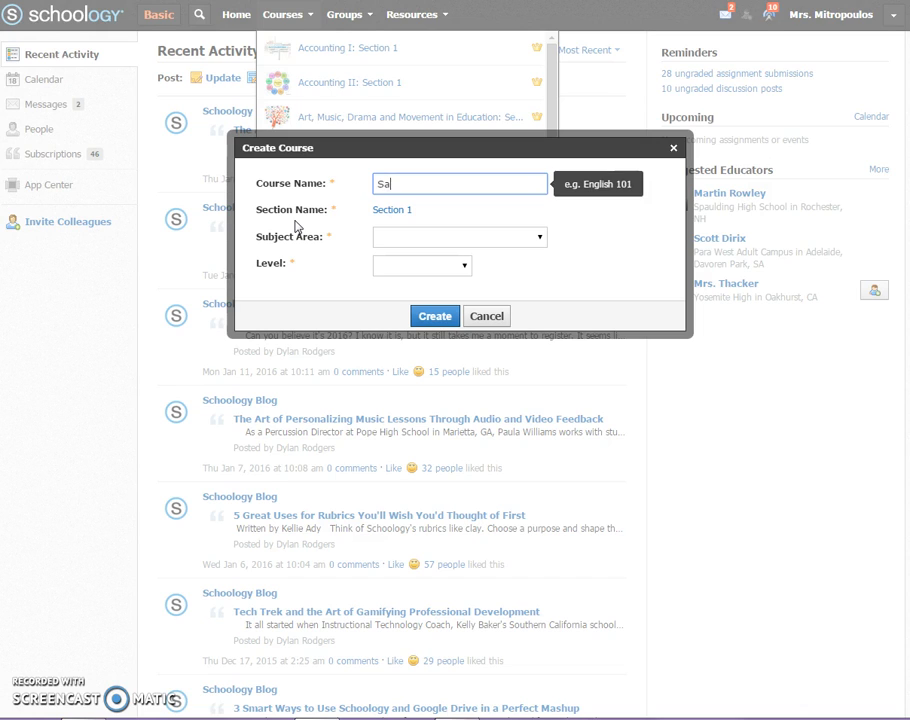
type("Sample1")
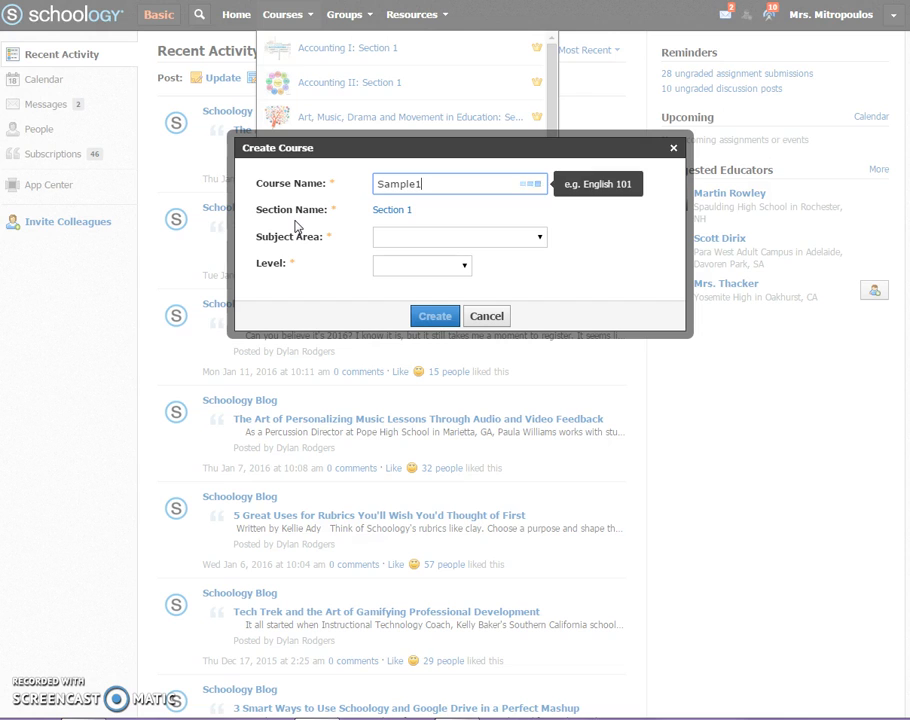
left_click(604, 263)
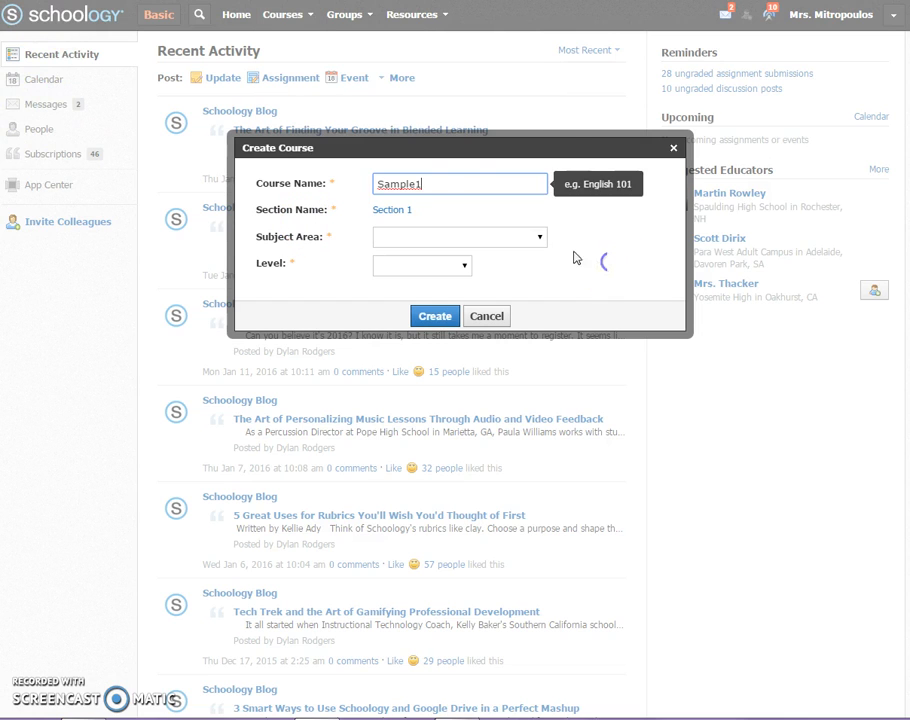
left_click(415, 184)
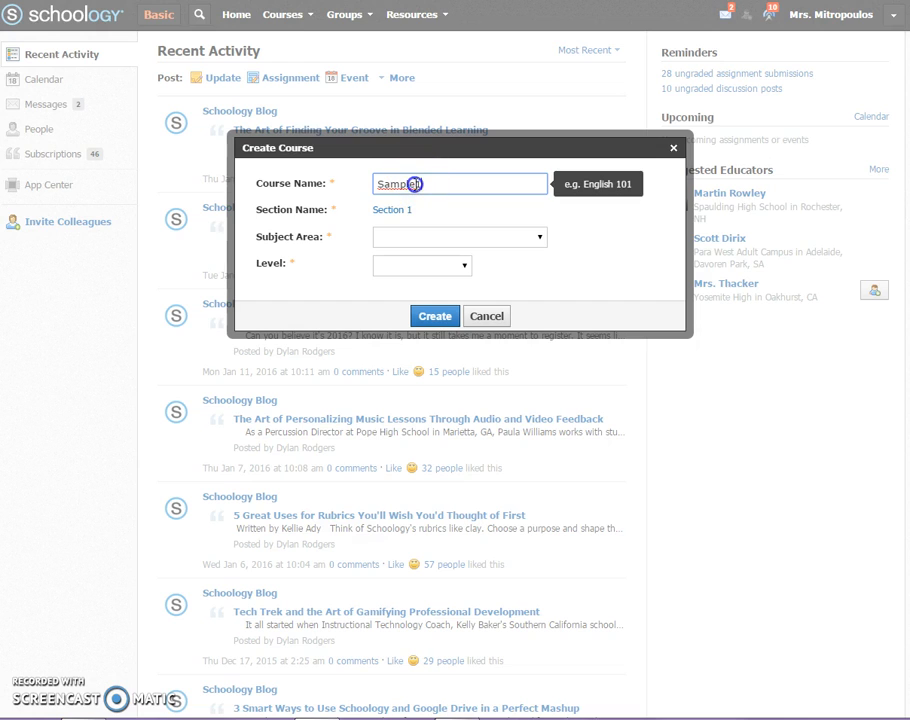
left_click(416, 237)
left_click(410, 266)
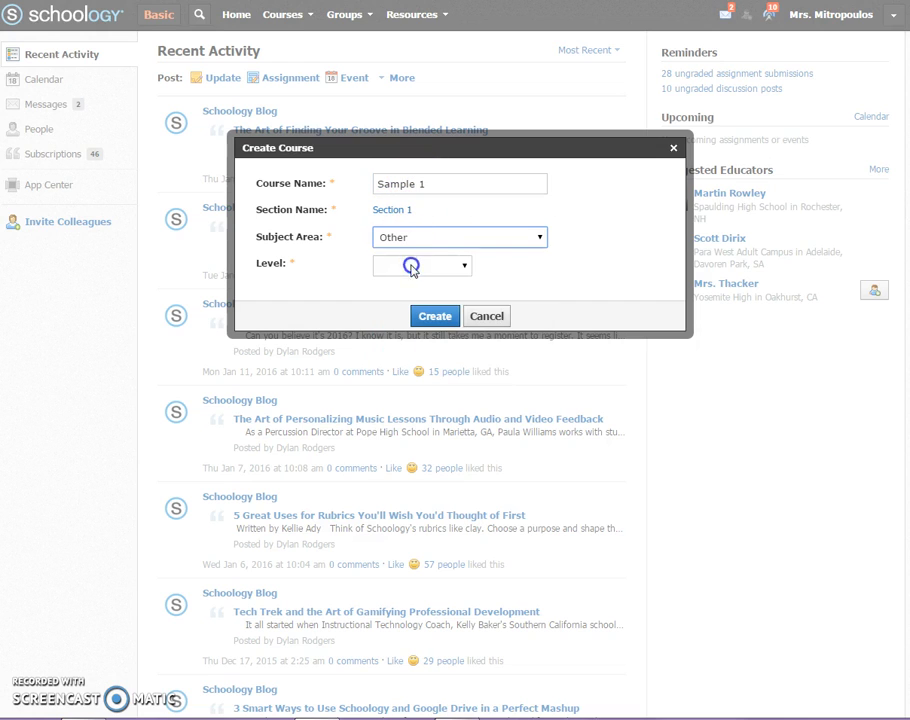
left_click(455, 272)
left_click(445, 296)
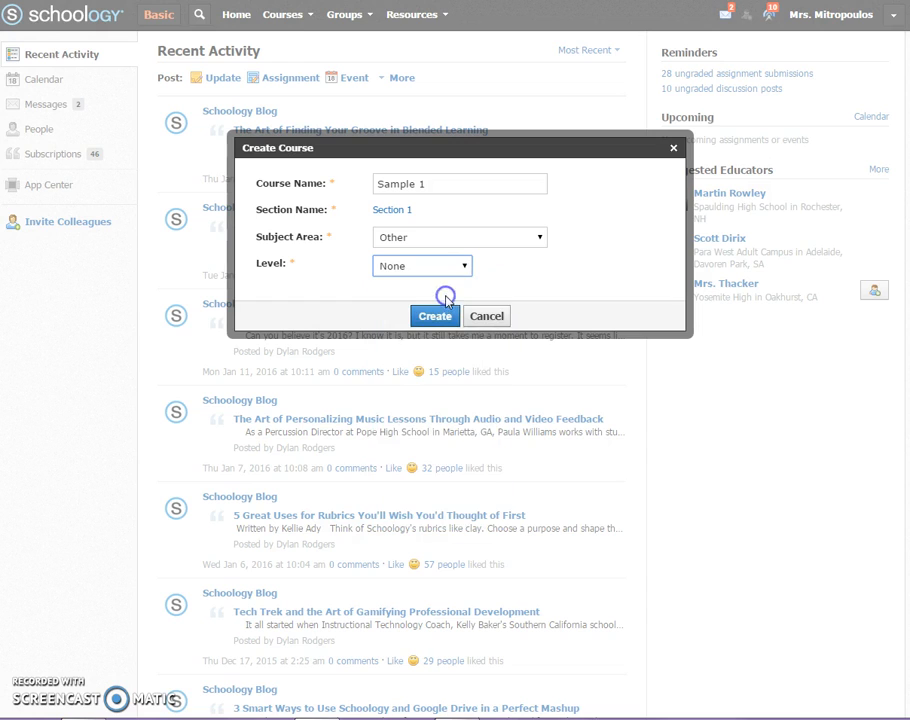
left_click(440, 317)
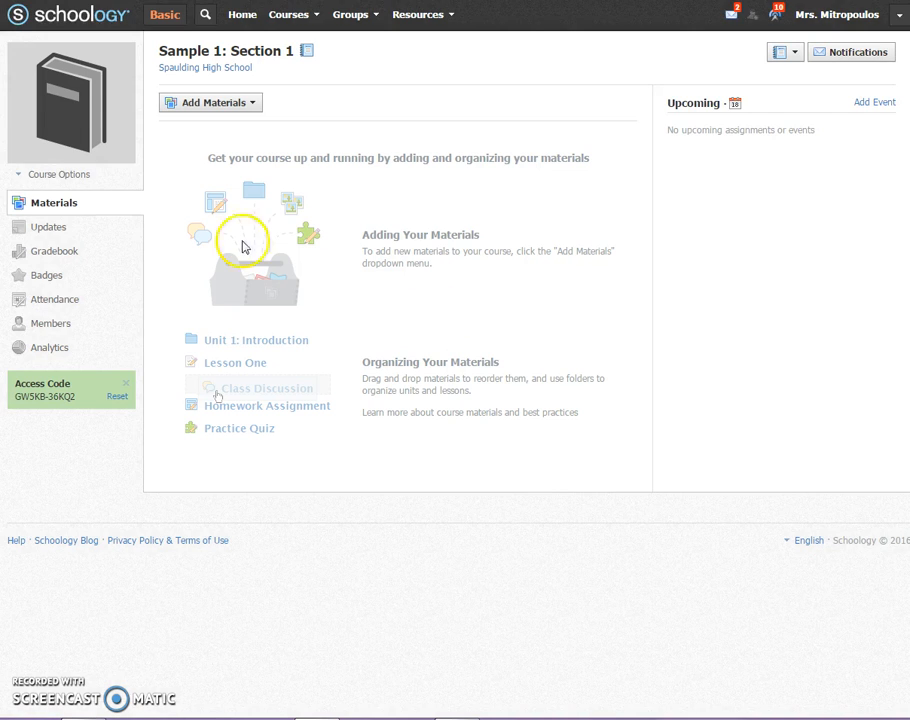
- Upload Picture1.jpg as the course's profile picture and close the picture editor
left_click(71, 68)
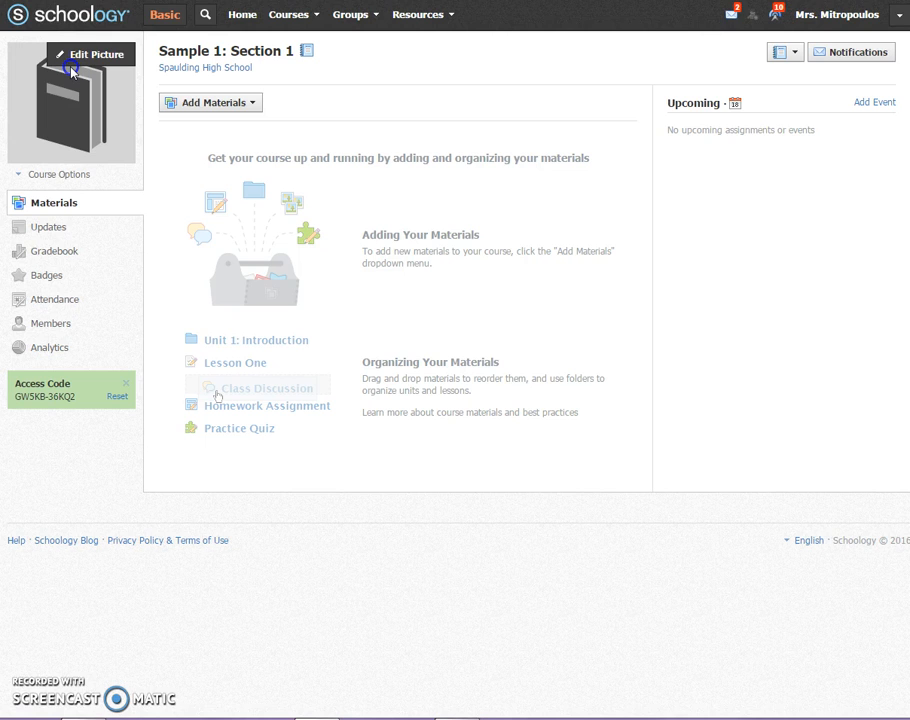
left_click(70, 58)
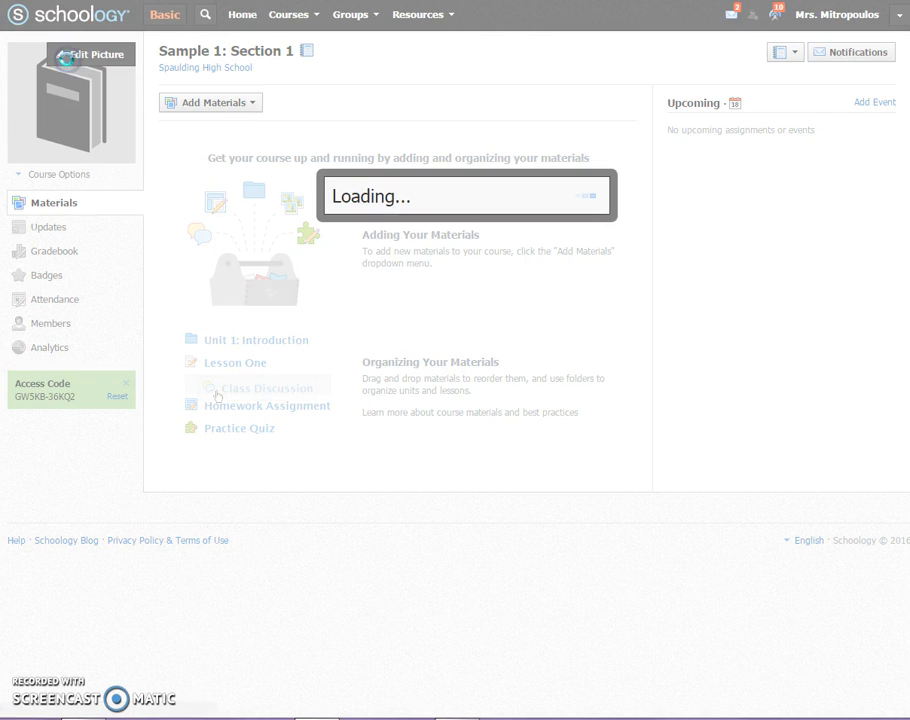
left_click(370, 217)
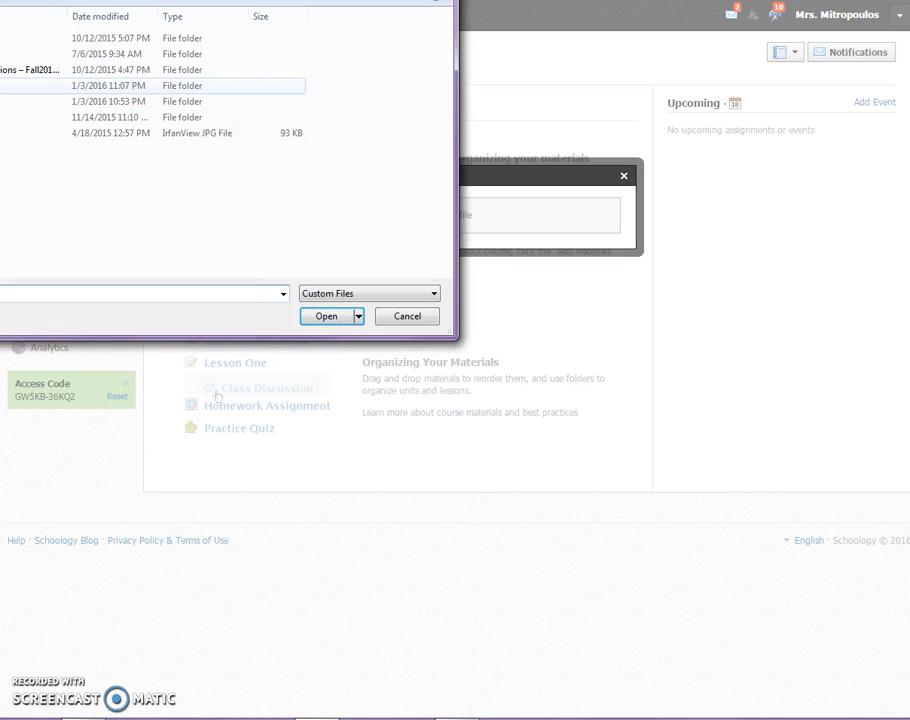
left_click(0, 32)
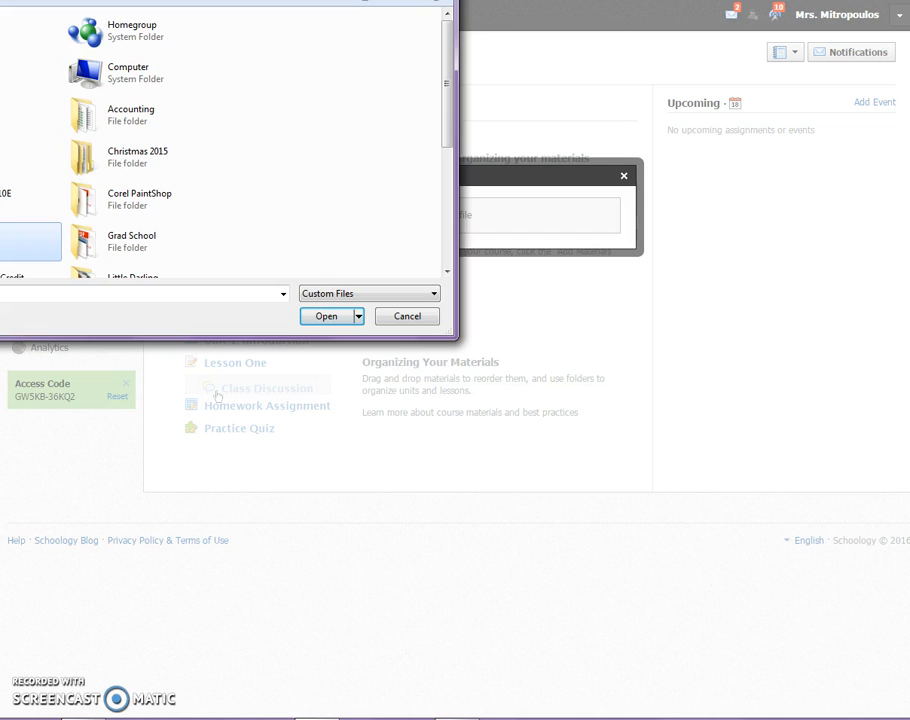
double_click(20, 242)
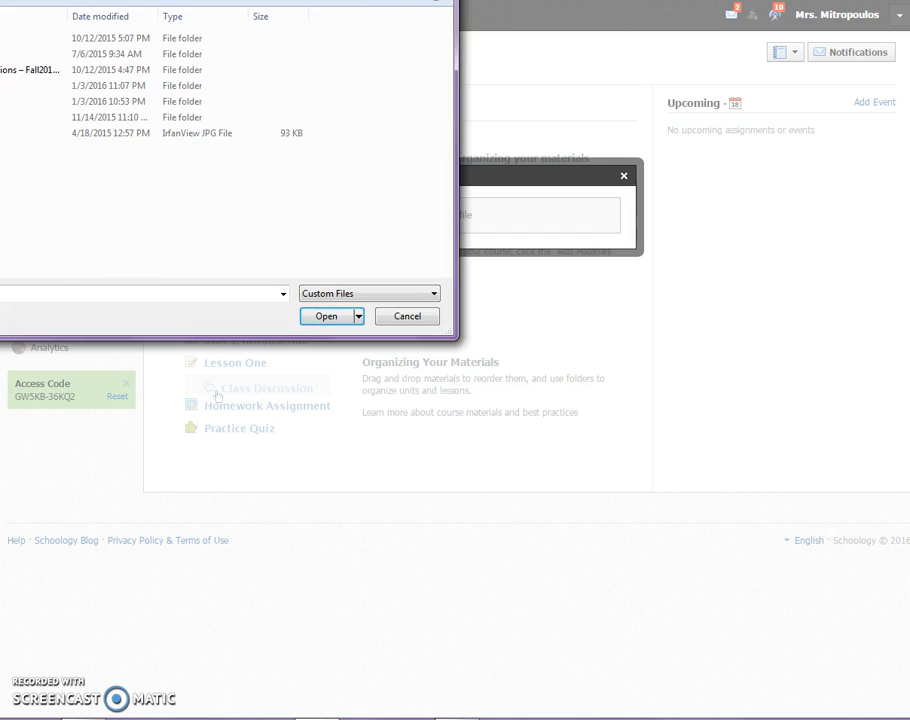
left_click(20, 133)
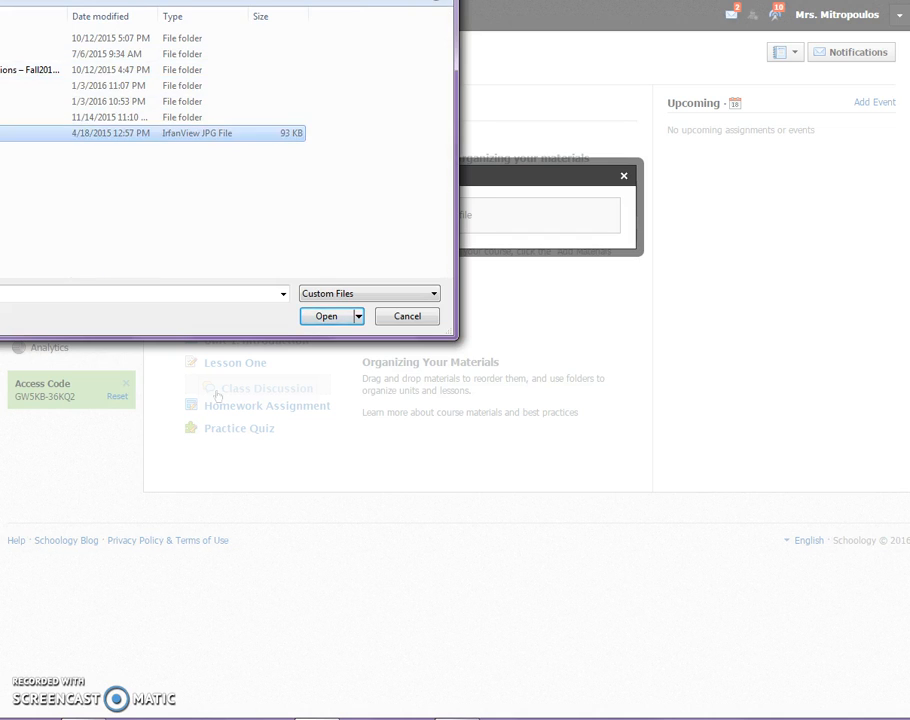
left_click(326, 316)
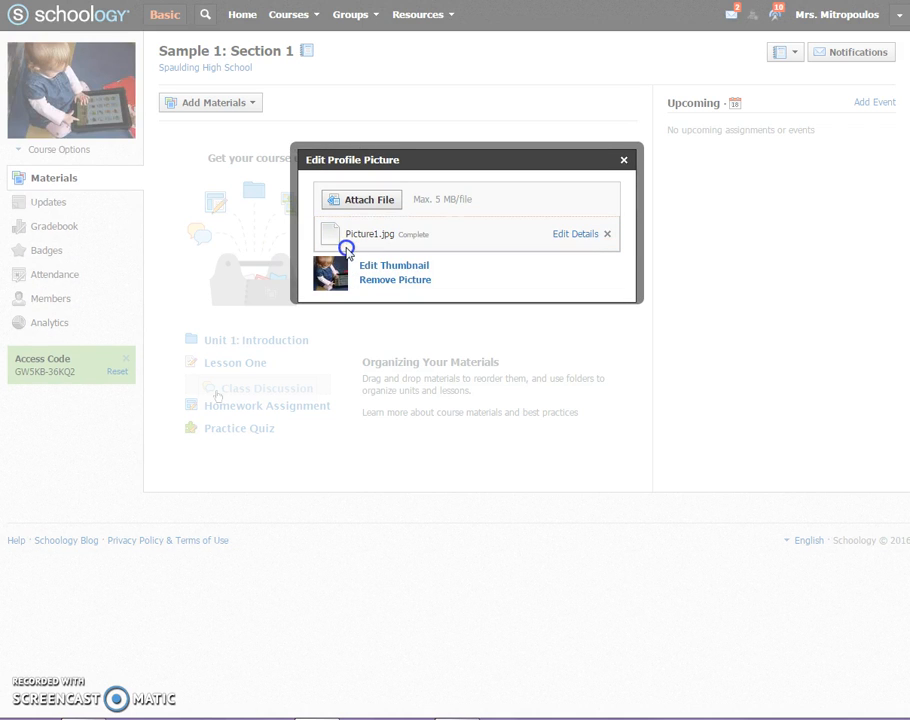
left_click(623, 162)
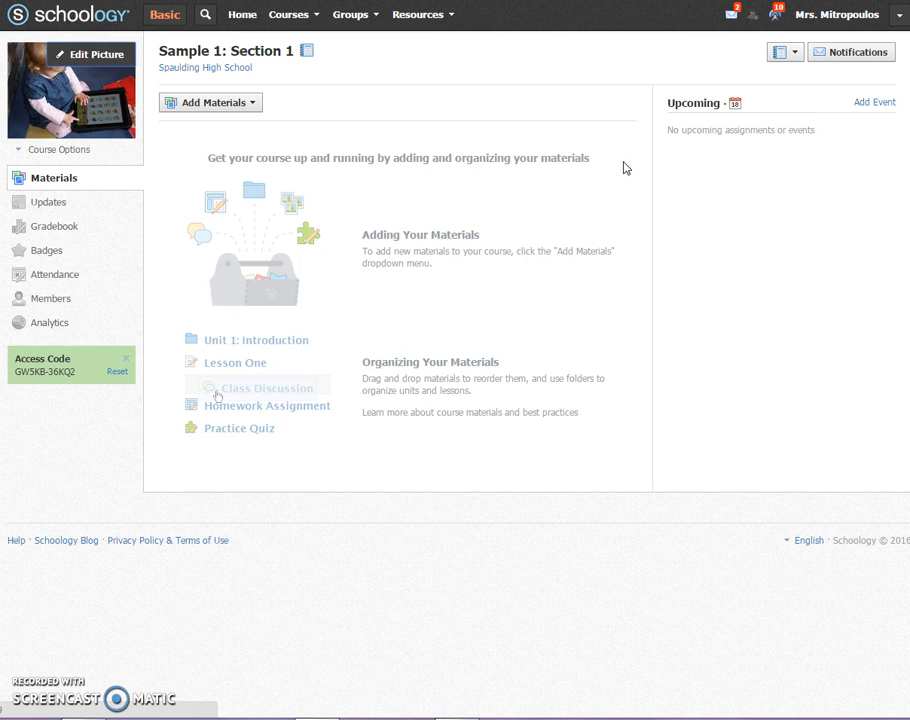
- Start a new materials folder in the course with the yellow folder color and the title "Competency #1"
left_click(252, 104)
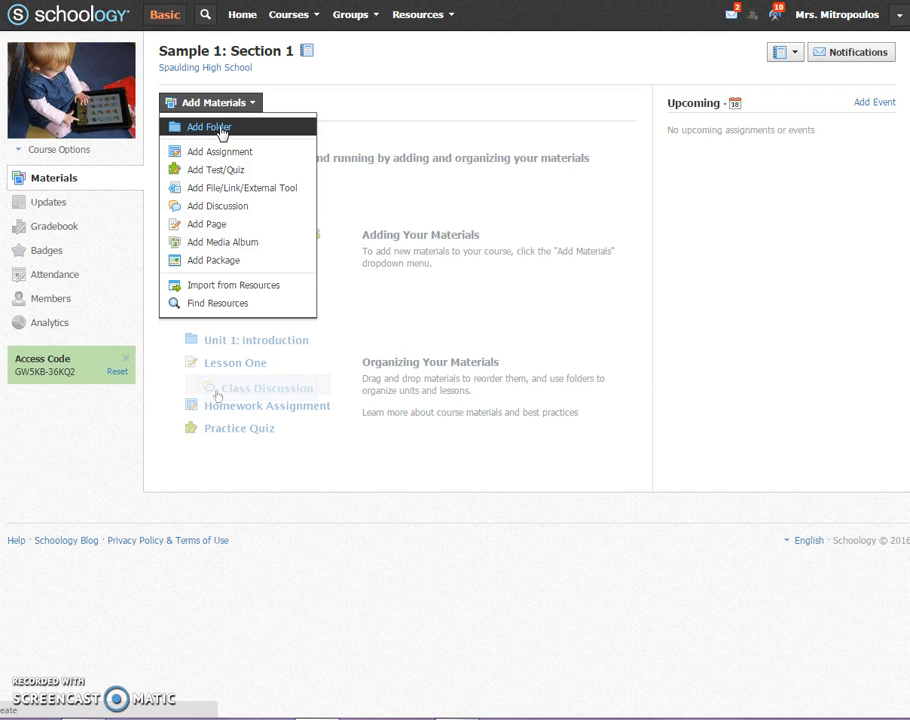
left_click(222, 130)
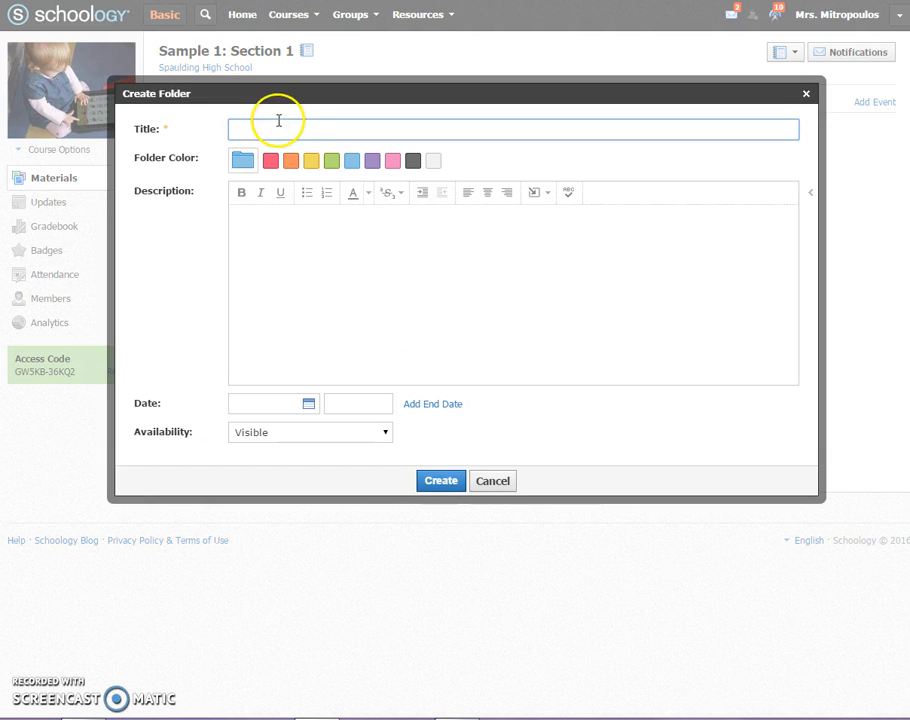
left_click(311, 162)
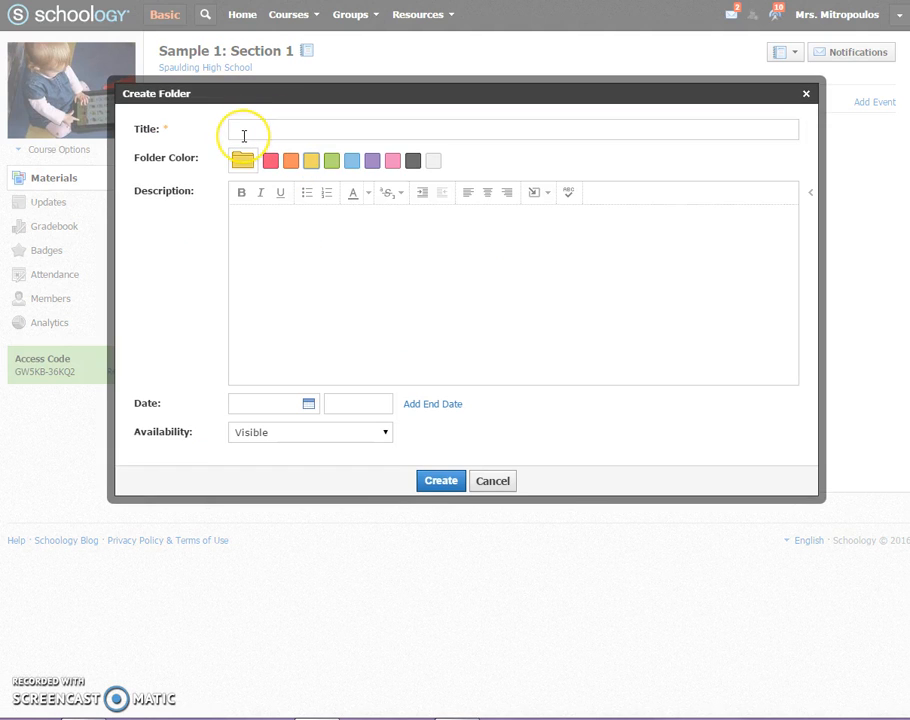
left_click(299, 122)
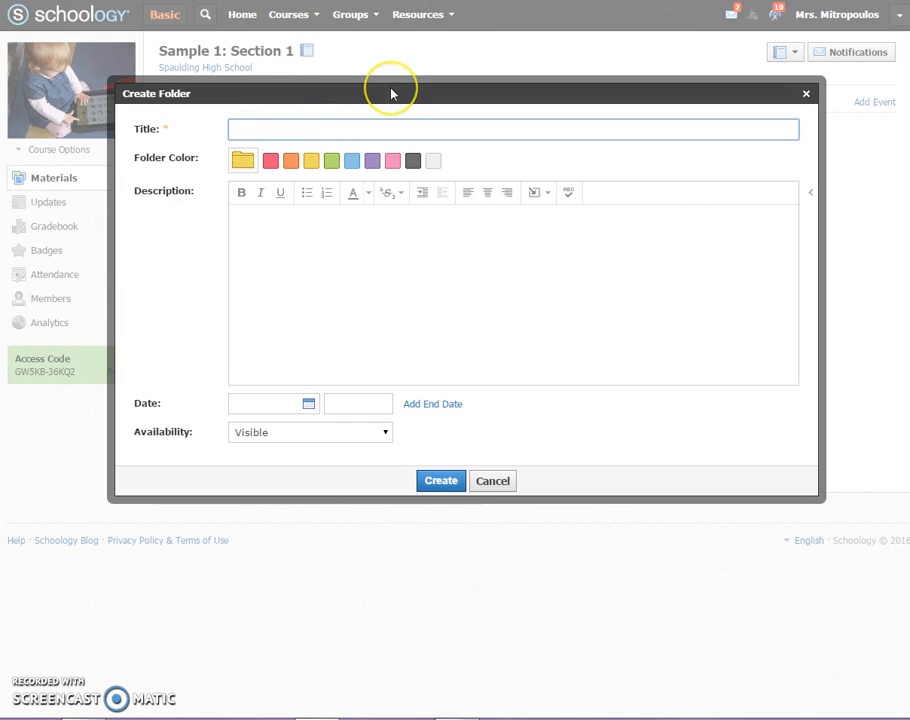
type("Competency ")
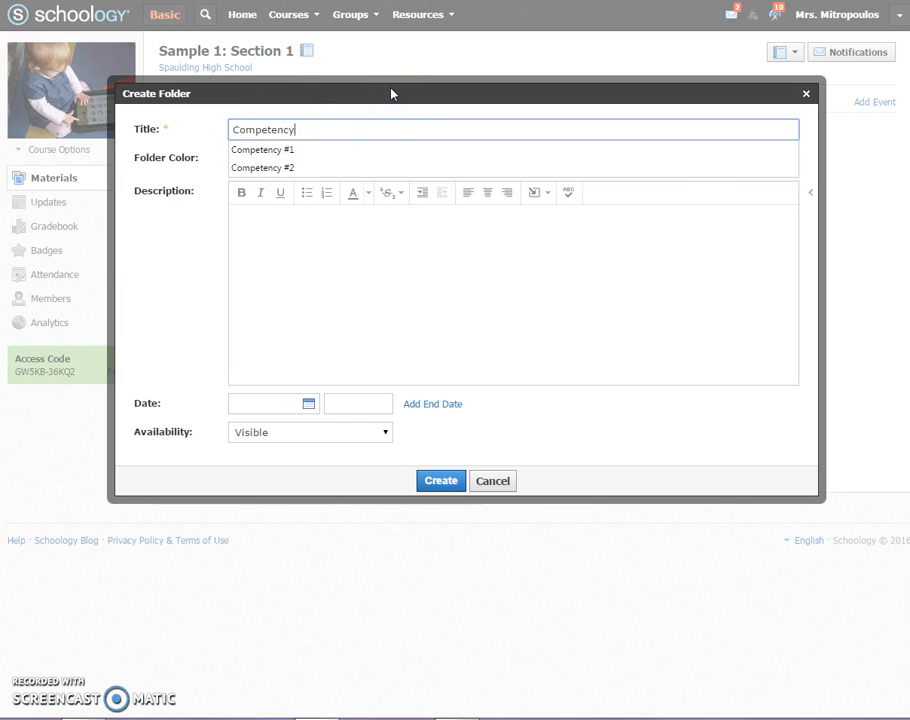
type("#1")
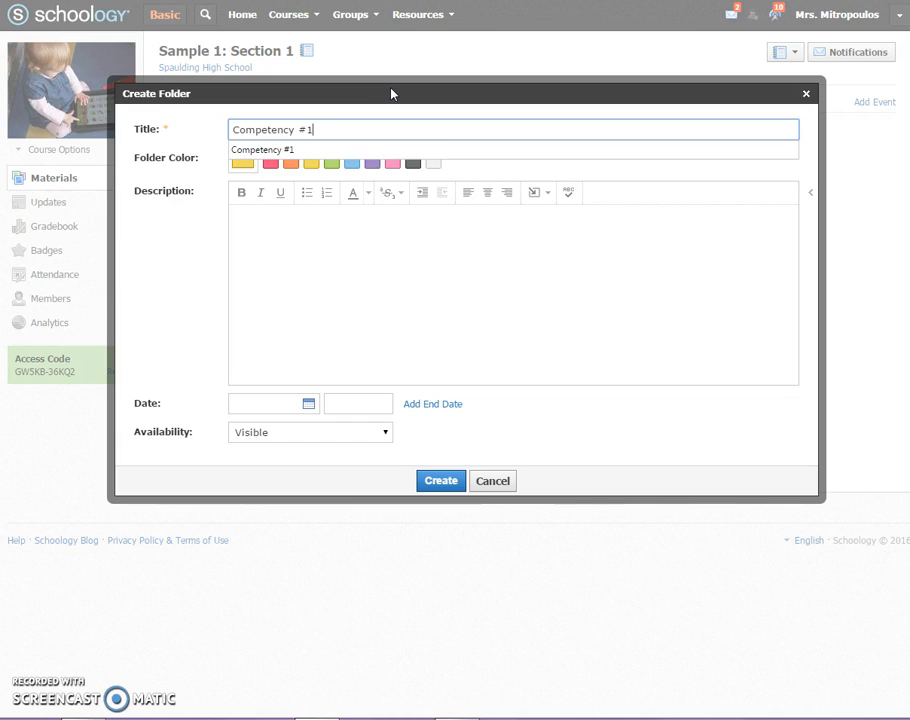
- Enter "Description....." as the folder's description, keep its availability at Visible and create the folder
left_click(379, 242)
type("De")
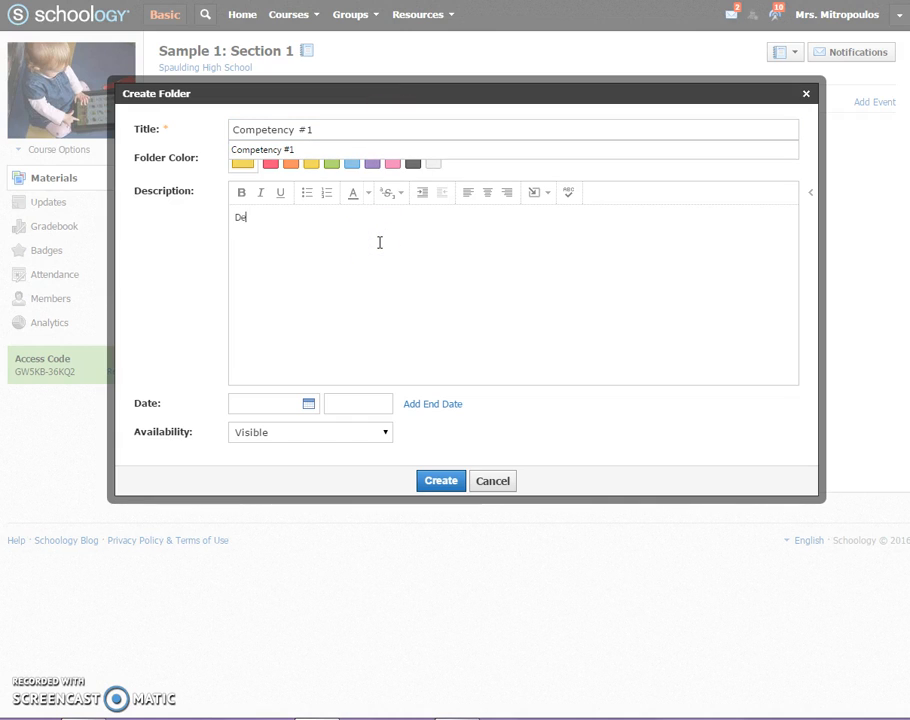
type("scription.....")
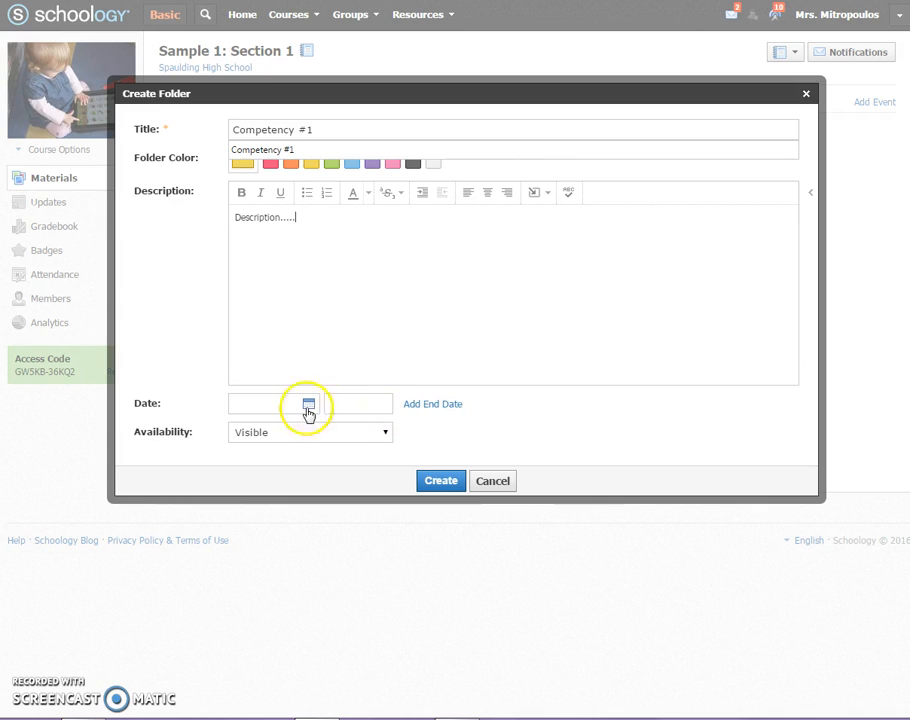
left_click(285, 438)
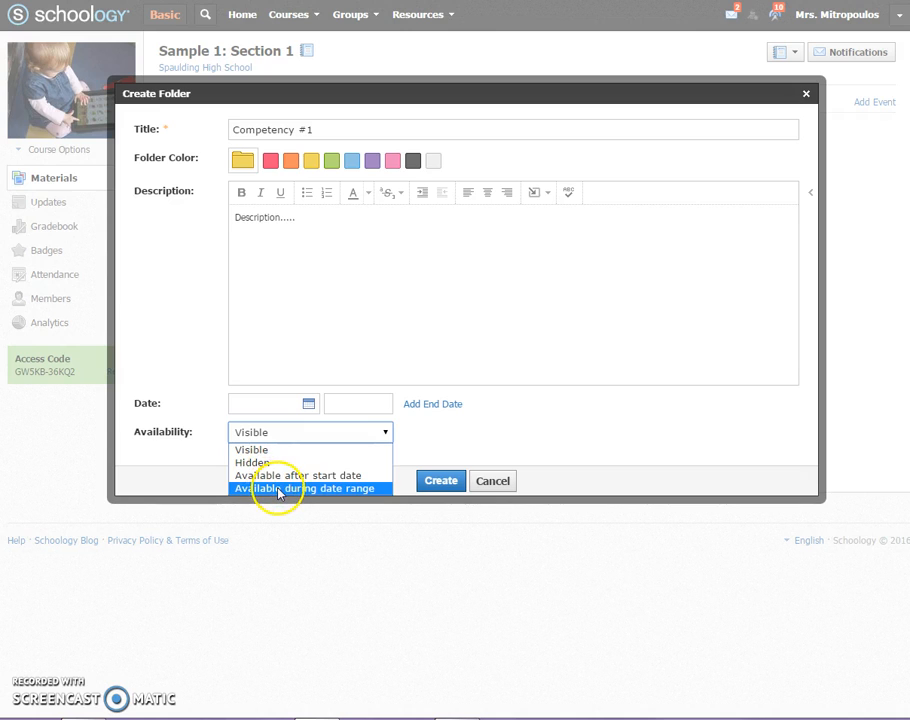
left_click(272, 430)
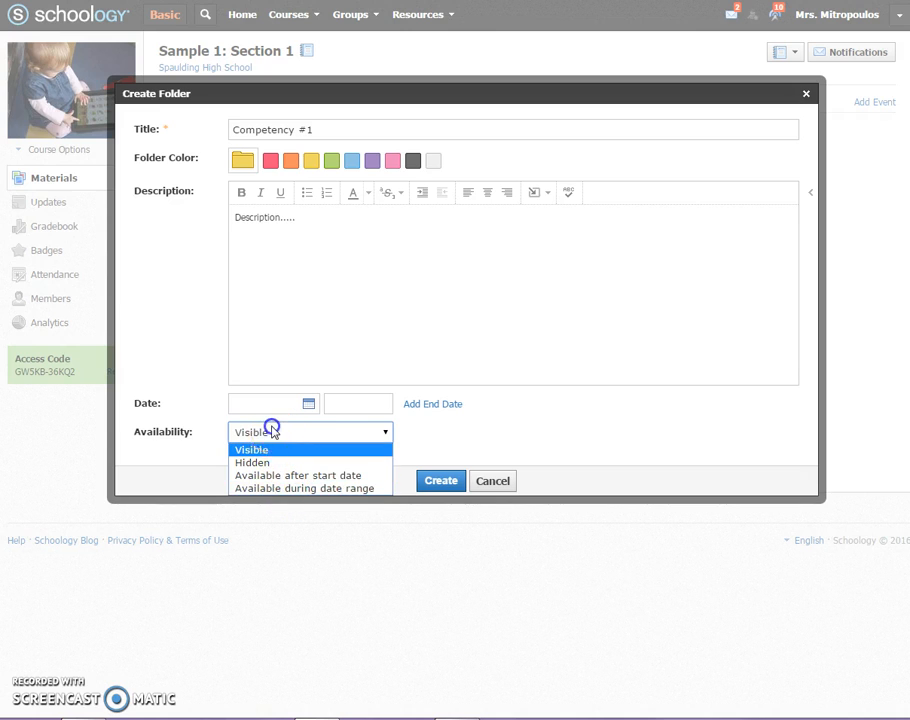
left_click(436, 485)
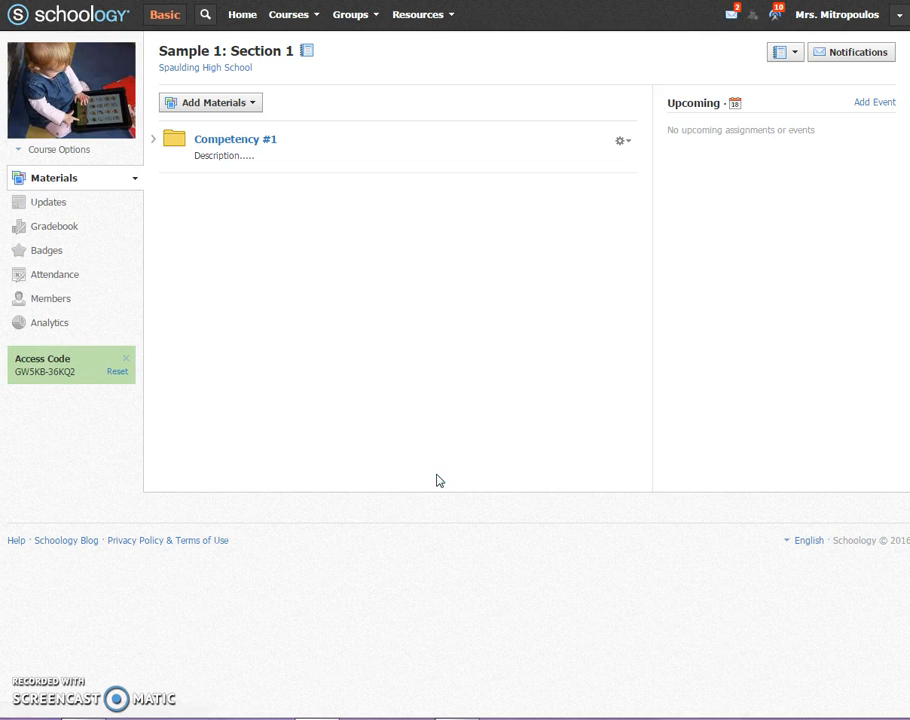
- Start a second yellow materials folder titled "Competency #2" with the description text "Description"
left_click(252, 103)
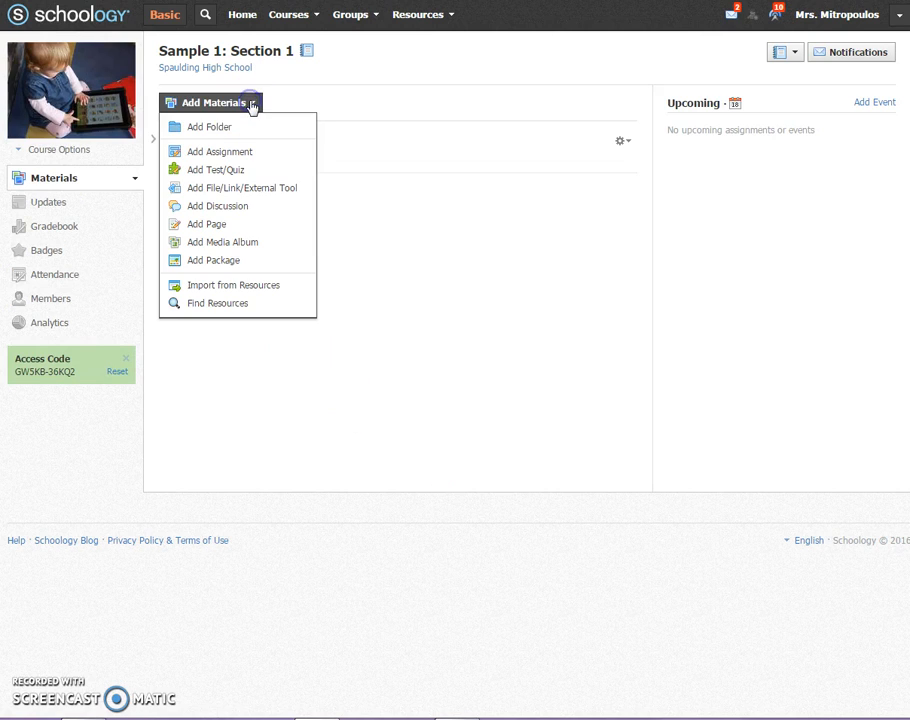
left_click(254, 125)
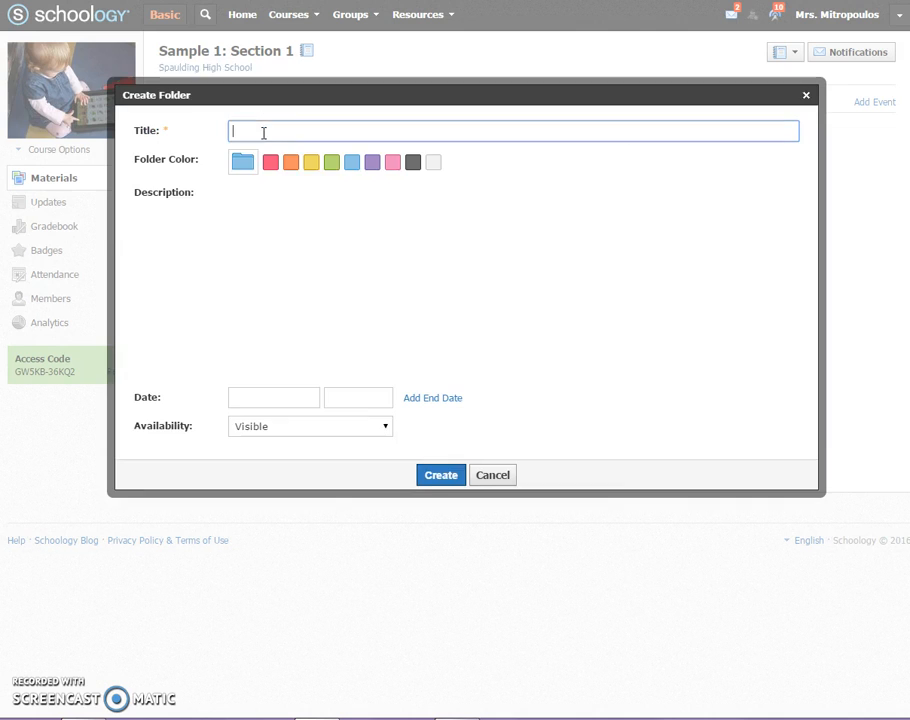
left_click(312, 162)
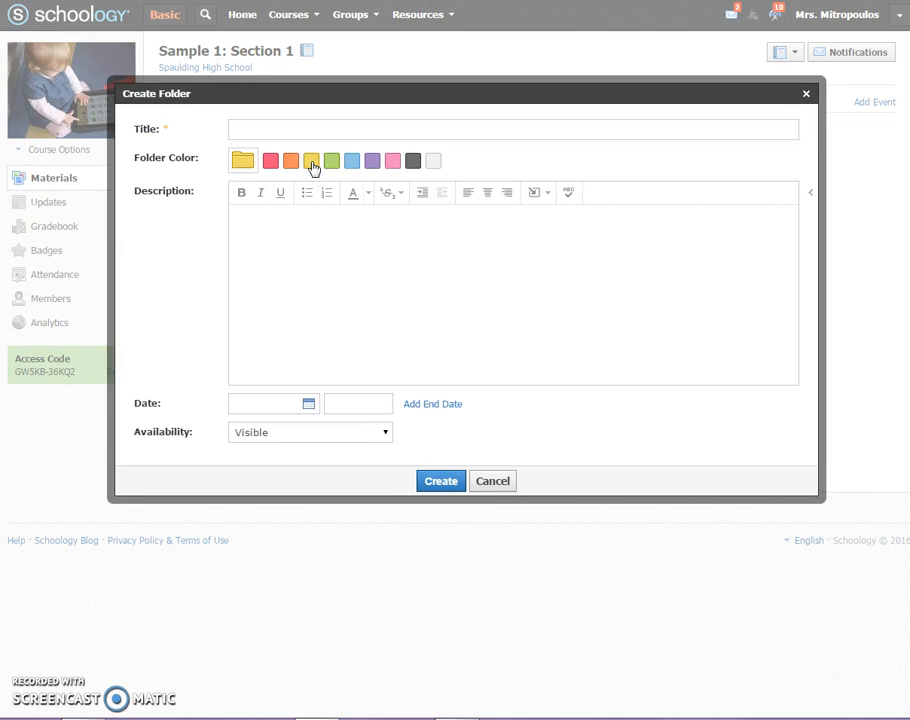
left_click(298, 127)
type("C")
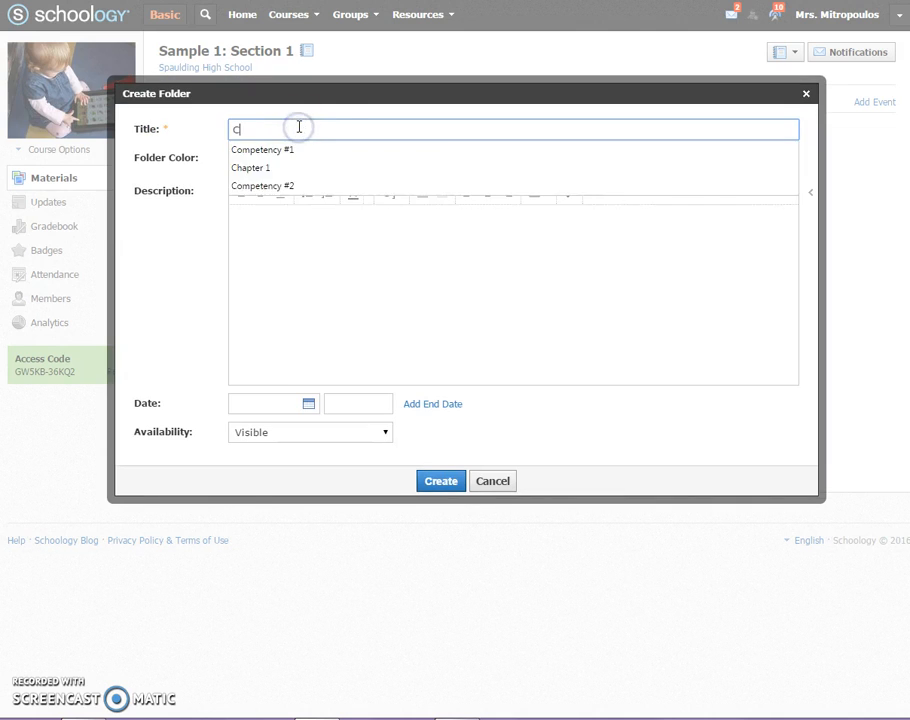
type("ompetency #2")
left_click(300, 228)
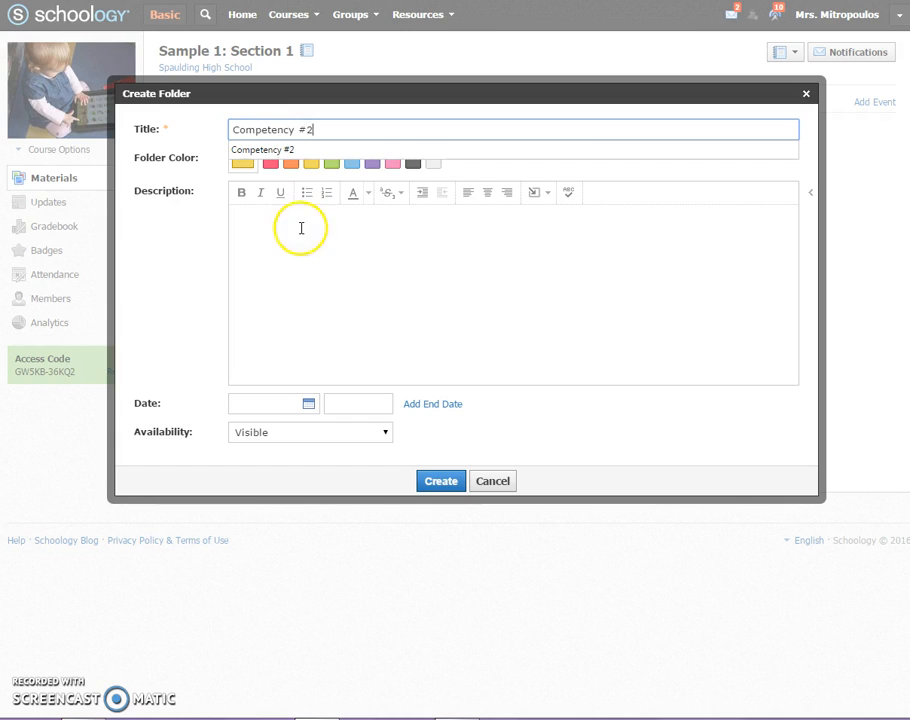
type("Description")
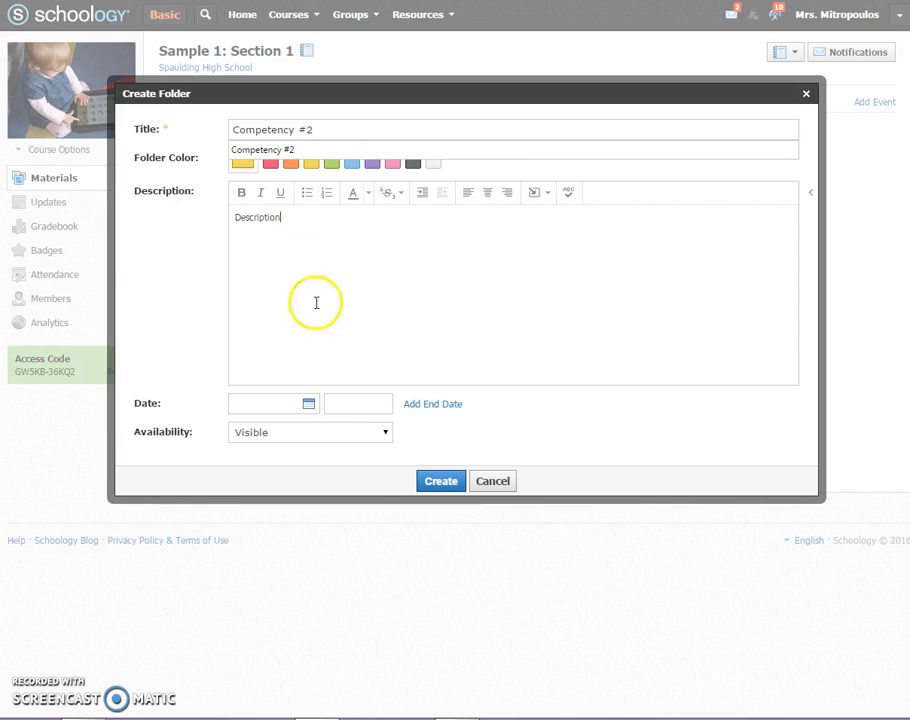
- Date the Competency #2 folder 2/01/16, set its availability to Available after start date and create the folder
left_click(309, 404)
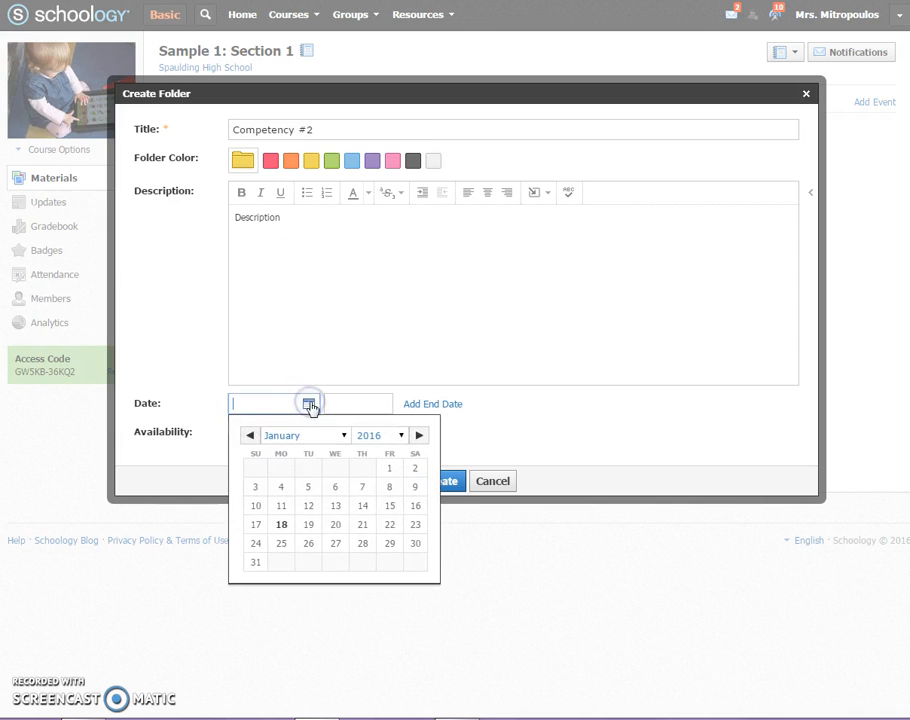
left_click(419, 436)
left_click(281, 470)
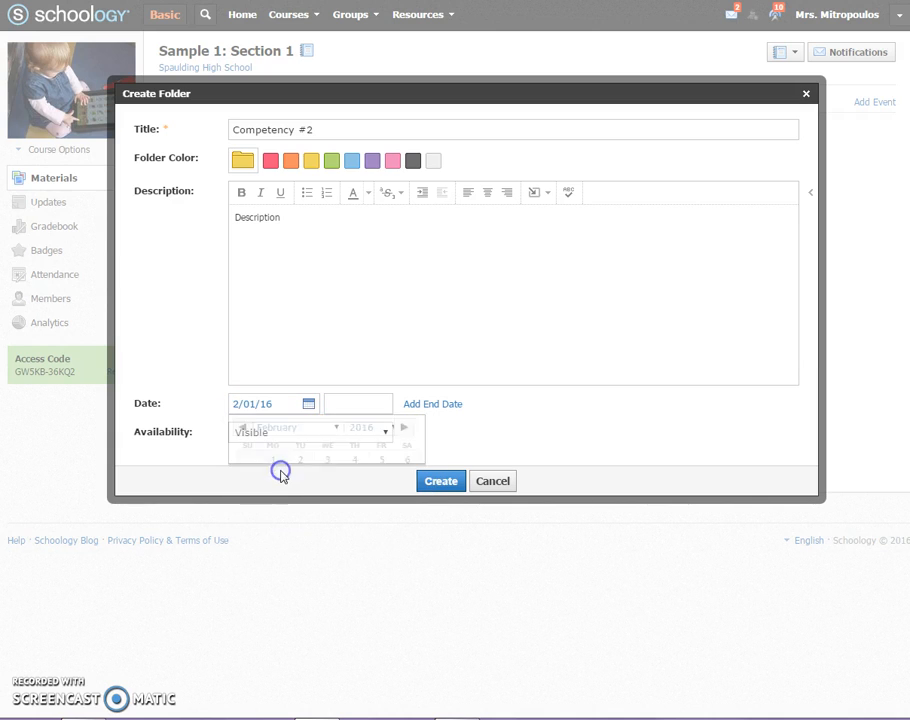
left_click(279, 477)
left_click(386, 432)
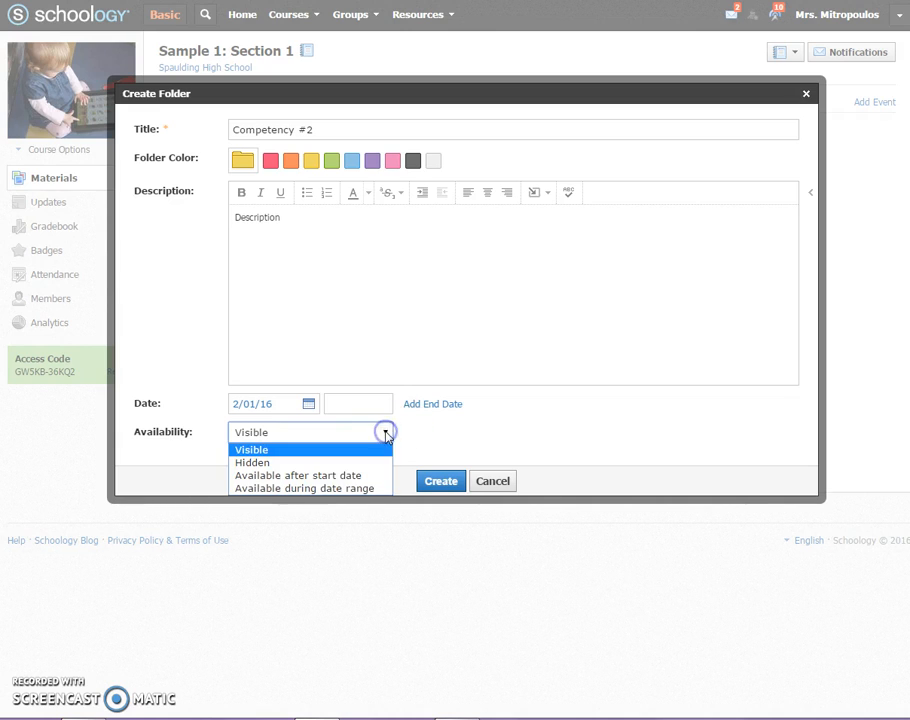
left_click(365, 475)
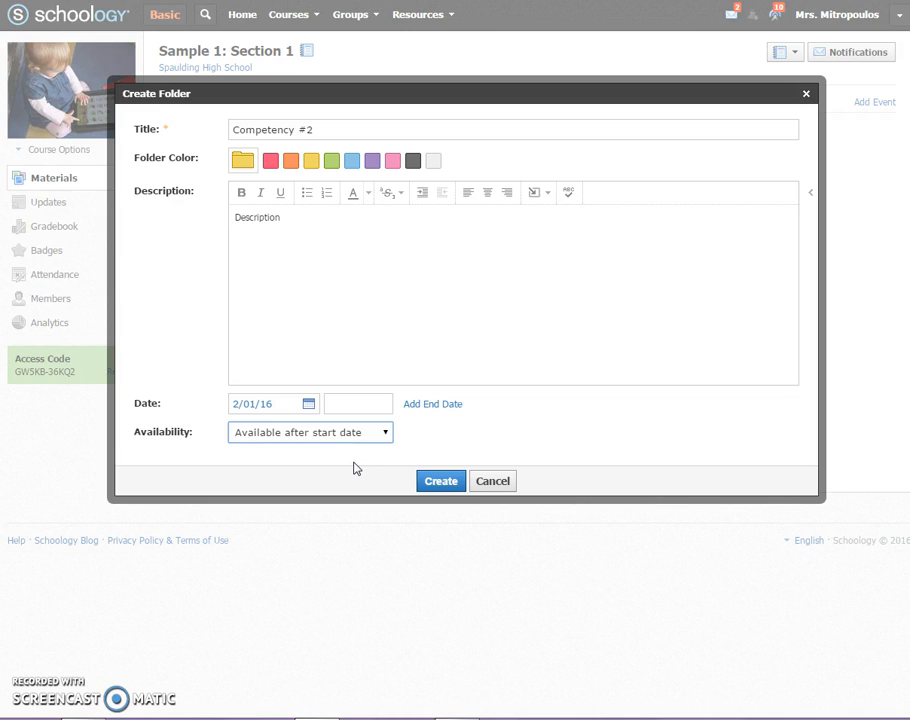
left_click(437, 479)
left_click(440, 482)
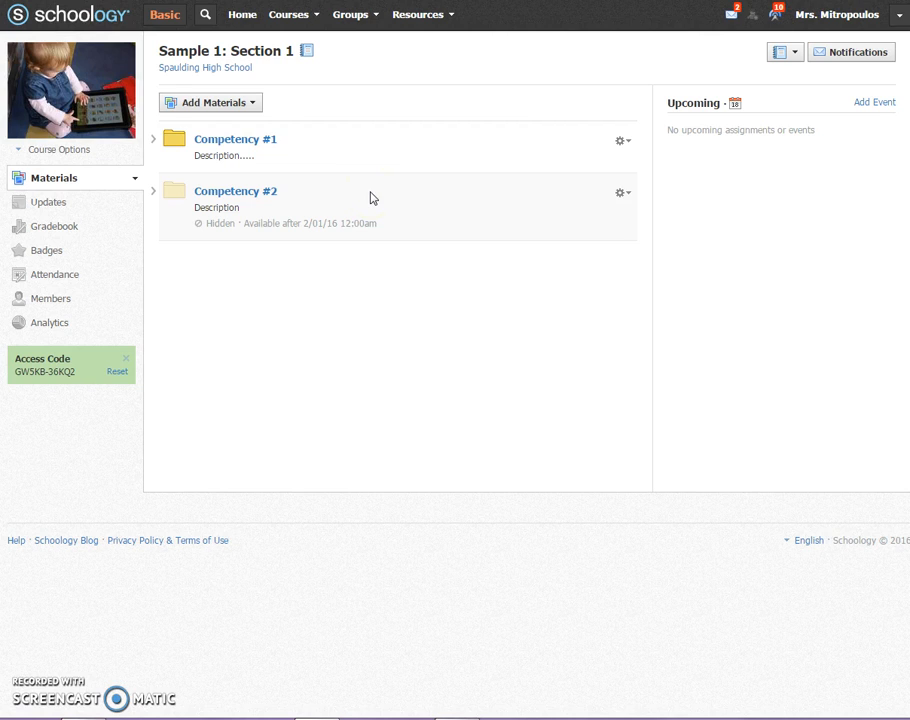
- Open the Competency #1 folder and start a new assignment in it named "Chapter 1 Reading"
left_click(268, 140)
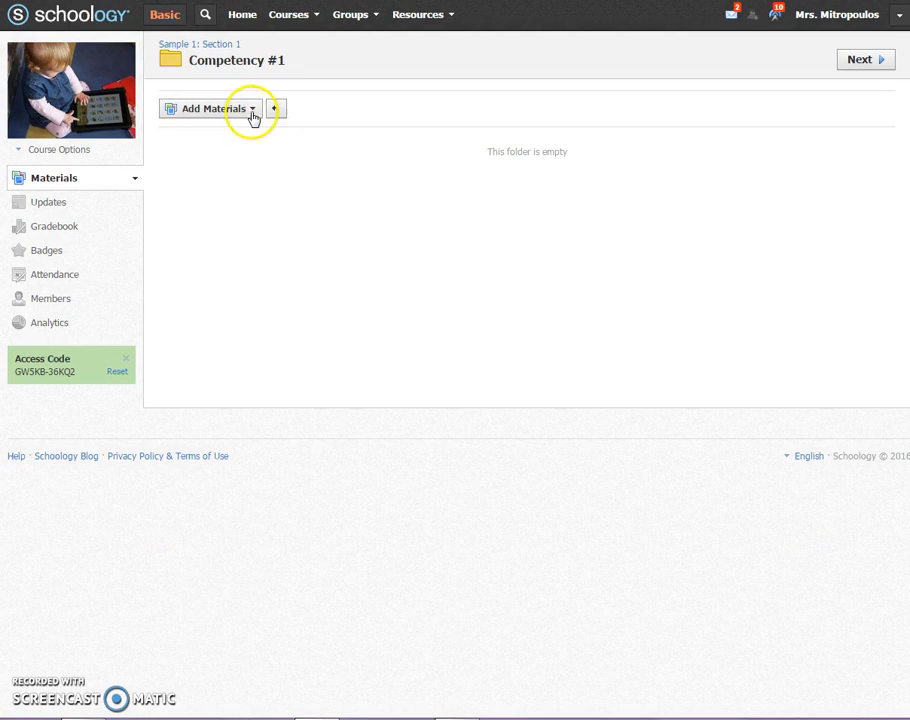
left_click(250, 111)
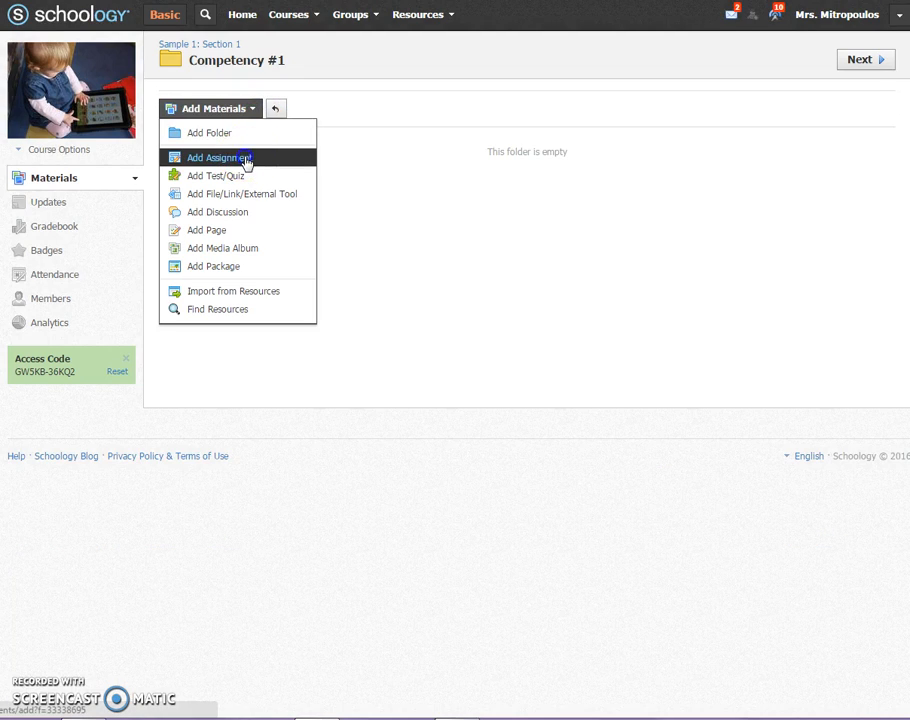
left_click(243, 158)
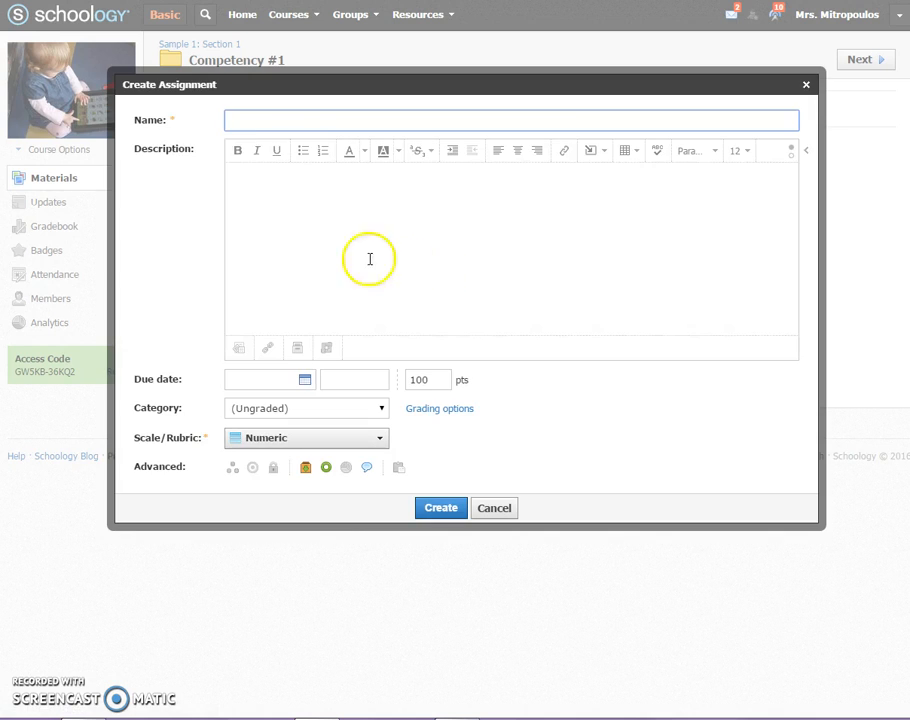
type("Chapter")
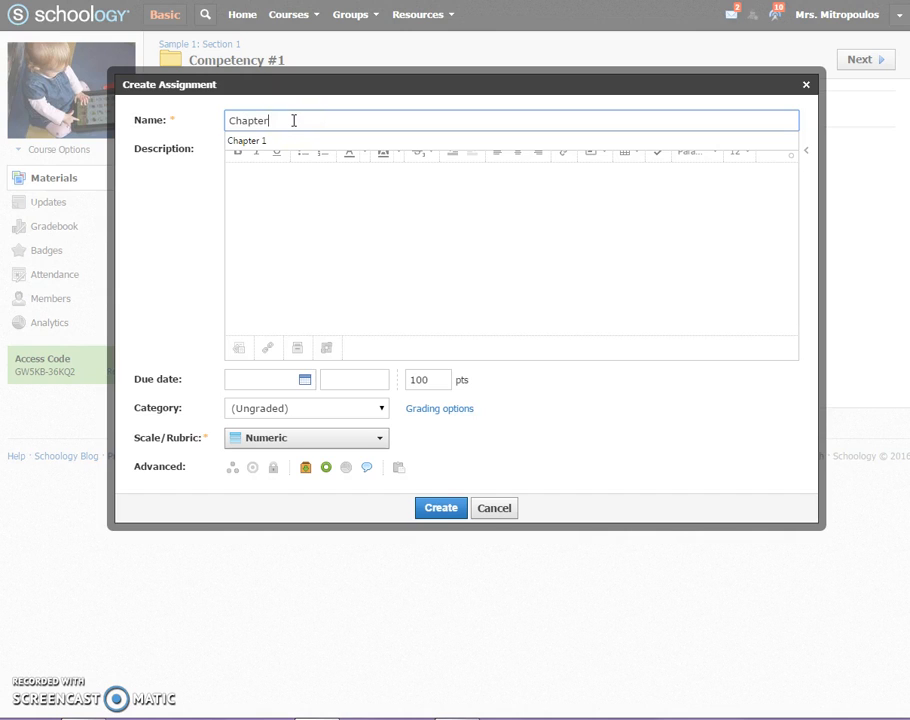
type(" 1 Reading")
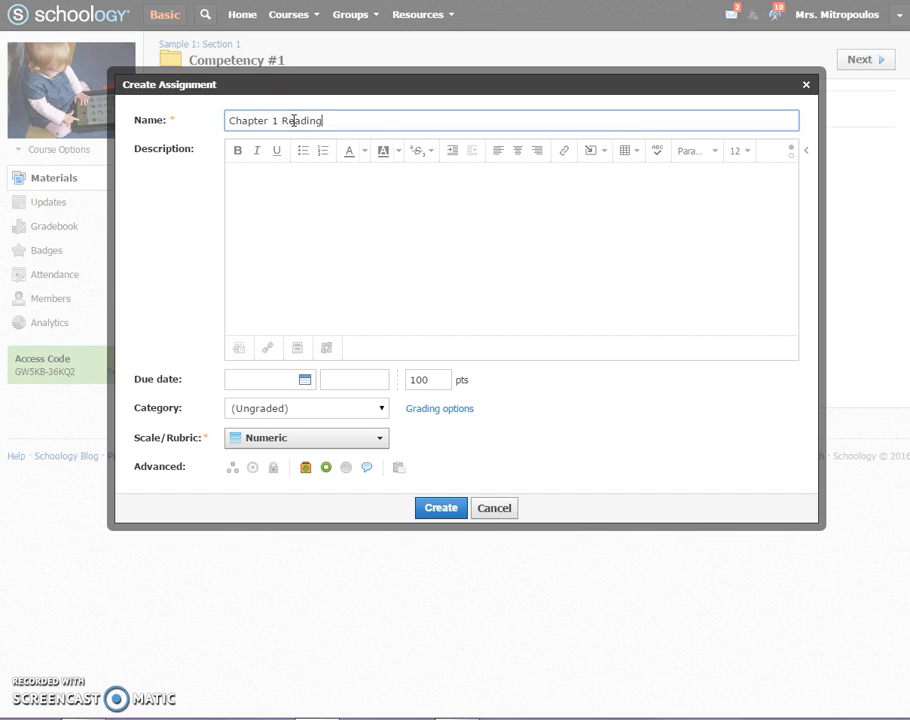
- Enter "Directions" as the assignment's description, leave its other options at their defaults and create the assignment
left_click(303, 189)
type("Directions")
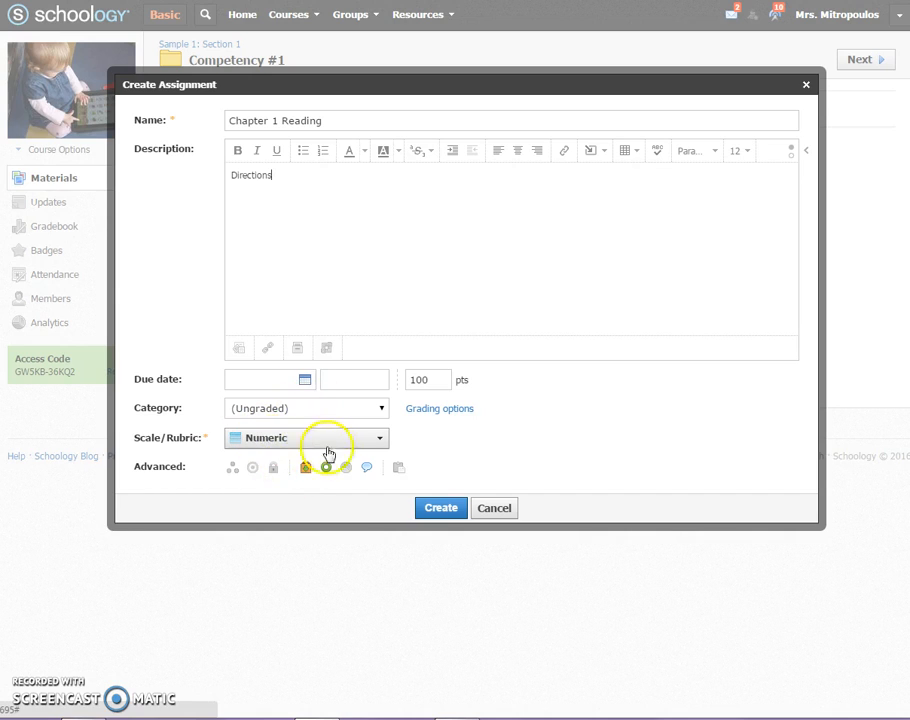
left_click(450, 437)
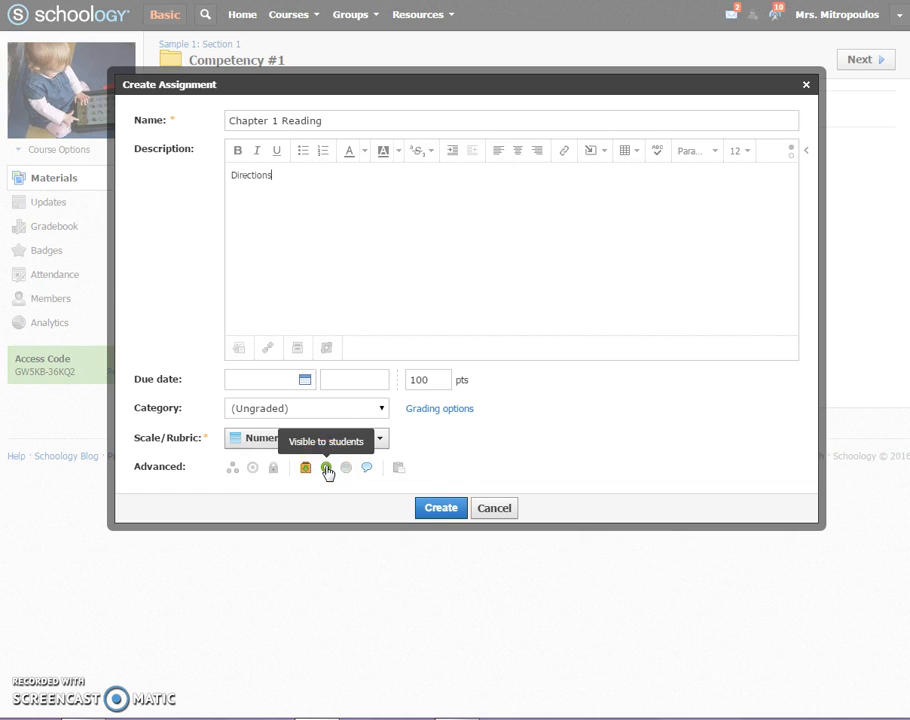
left_click(441, 508)
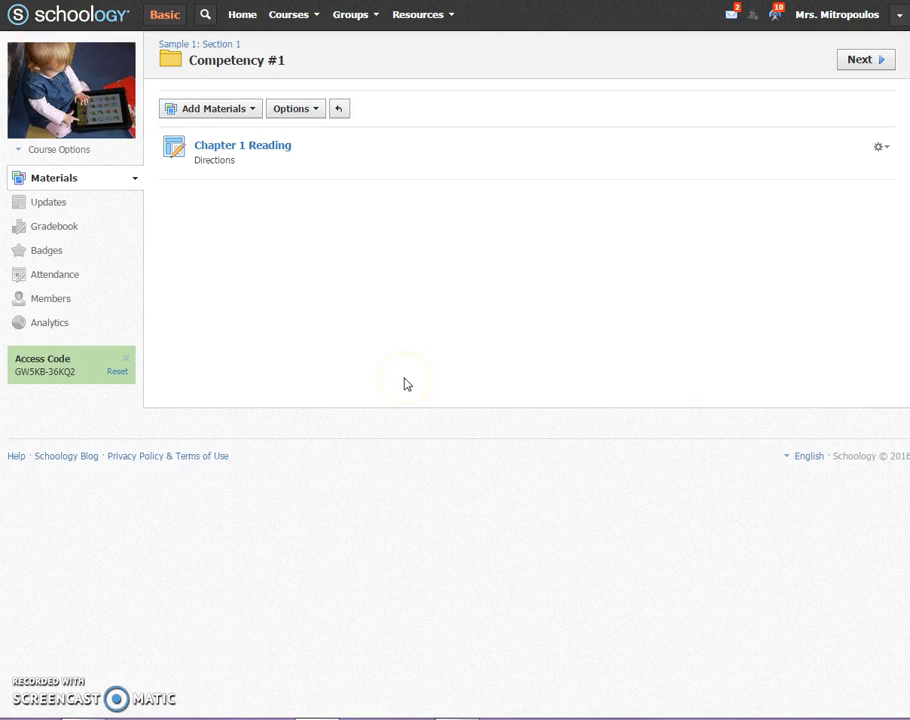
- Start a new discussion in the Competency #1 folder with the title "Chapter 1 Discussion"
left_click(255, 116)
left_click(250, 155)
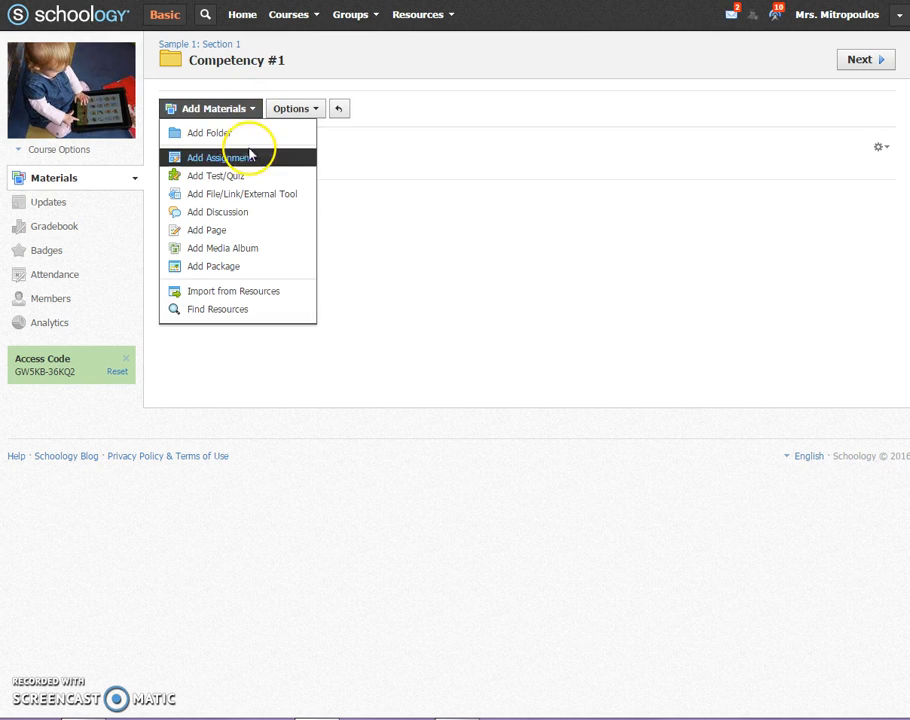
left_click(234, 212)
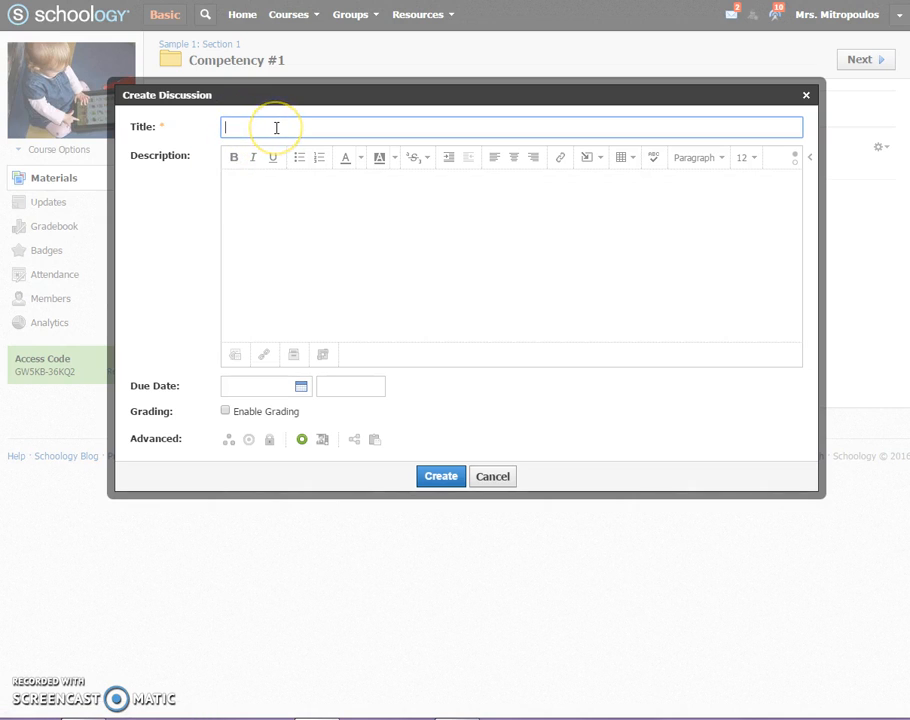
type("Chapter ")
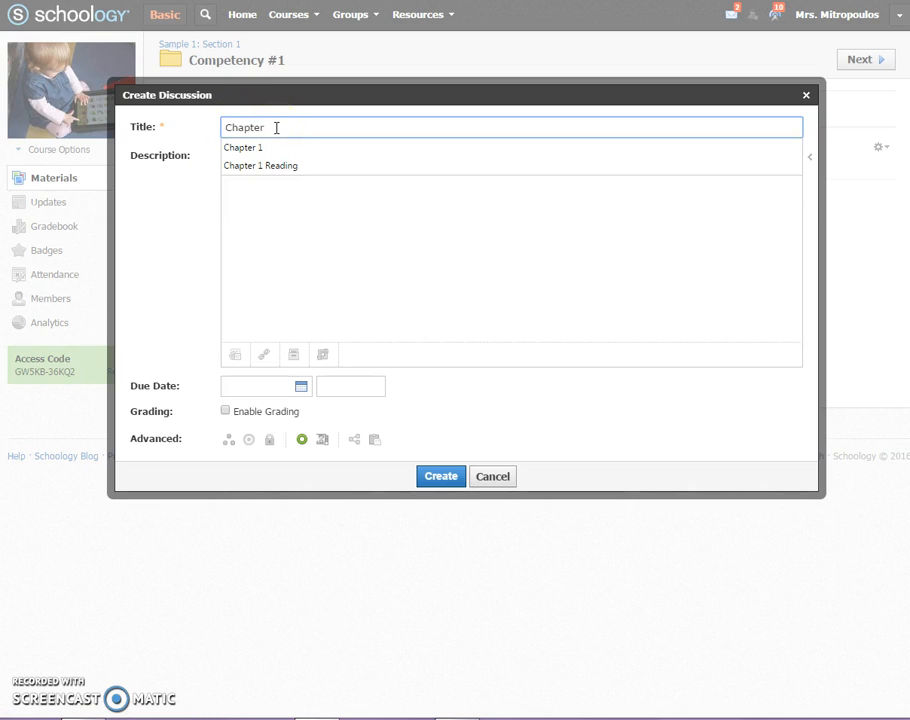
type("1 Dis")
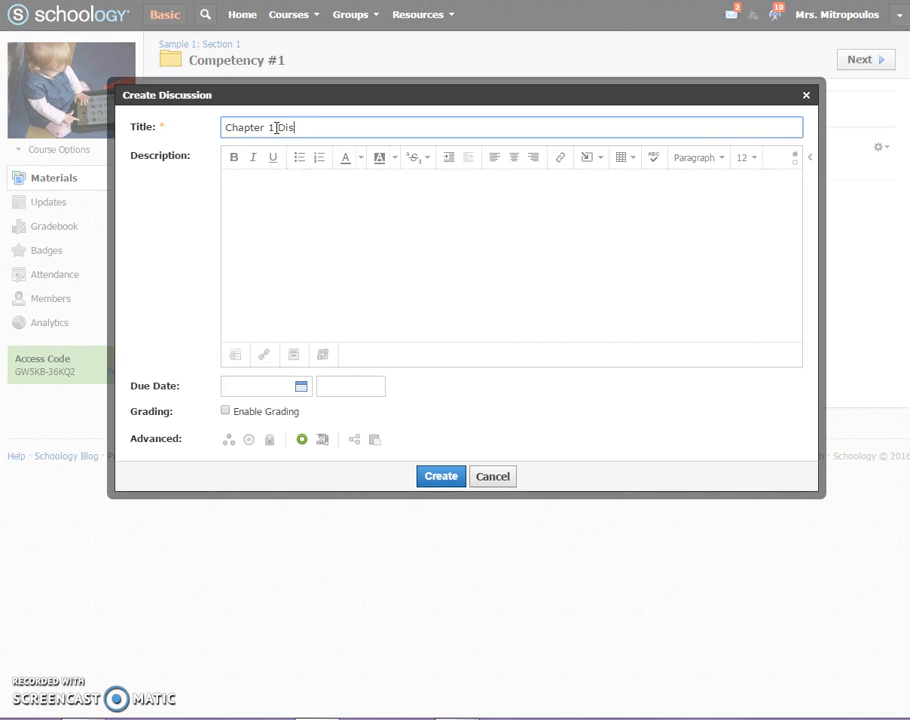
type("cussion")
- Enter "Directions" as the discussion's description and set its due date to 1/29/16
left_click(310, 233)
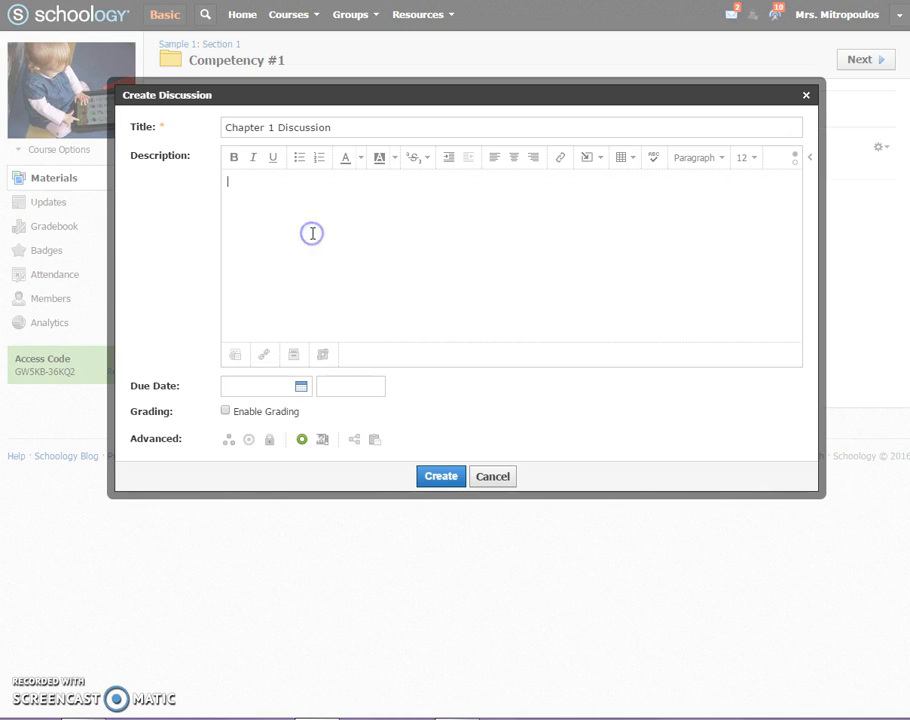
type("DIrections")
key("BackSpace")
key("BackSpace")
key("BackSpace")
key("BackSpace")
key("BackSpace")
key("BackSpace")
key("BackSpace")
key("BackSpace")
key("BackSpace")
type("irections")
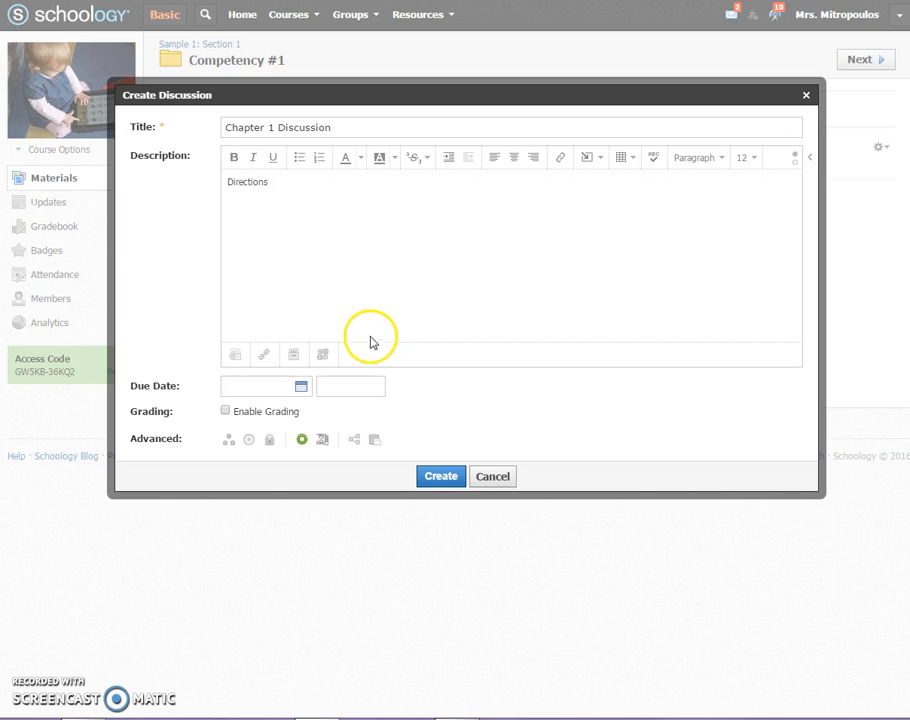
left_click(304, 392)
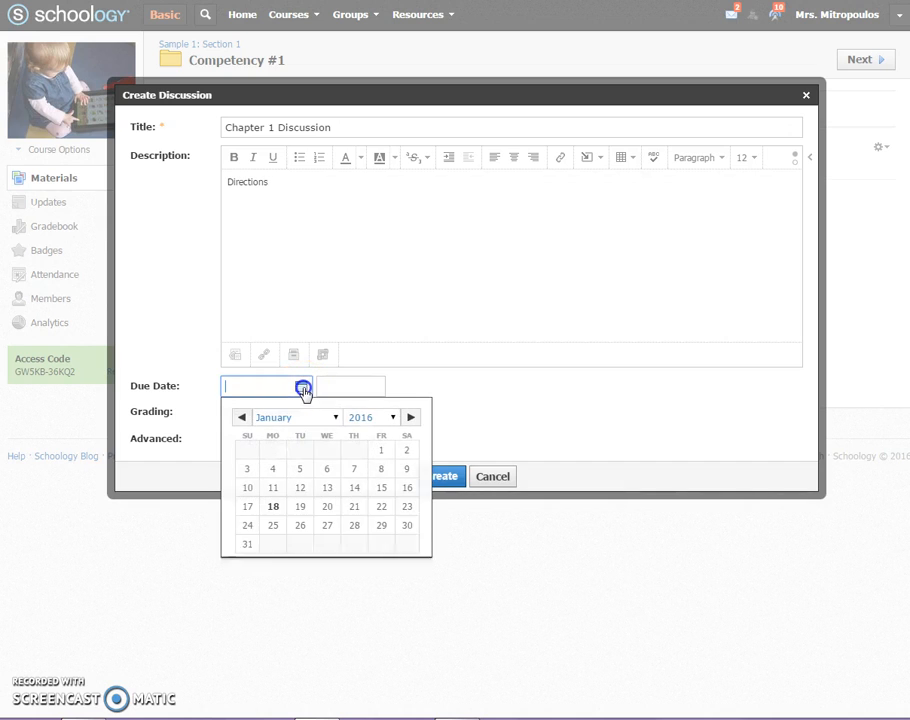
left_click(385, 527)
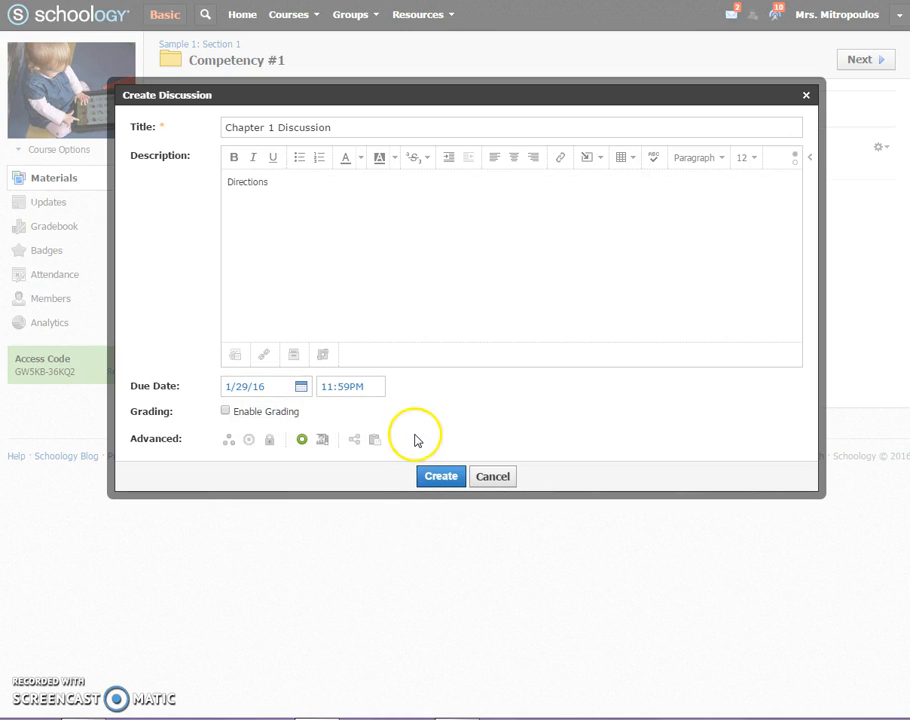
- Set the discussion to require members to post before revealing other responses
left_click(245, 442)
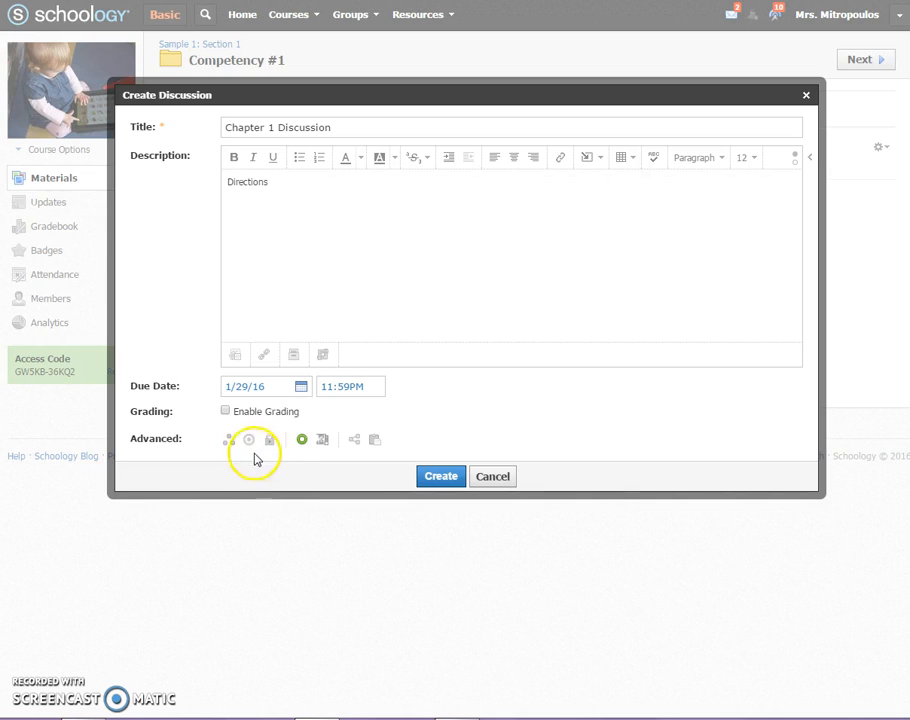
left_click(322, 441)
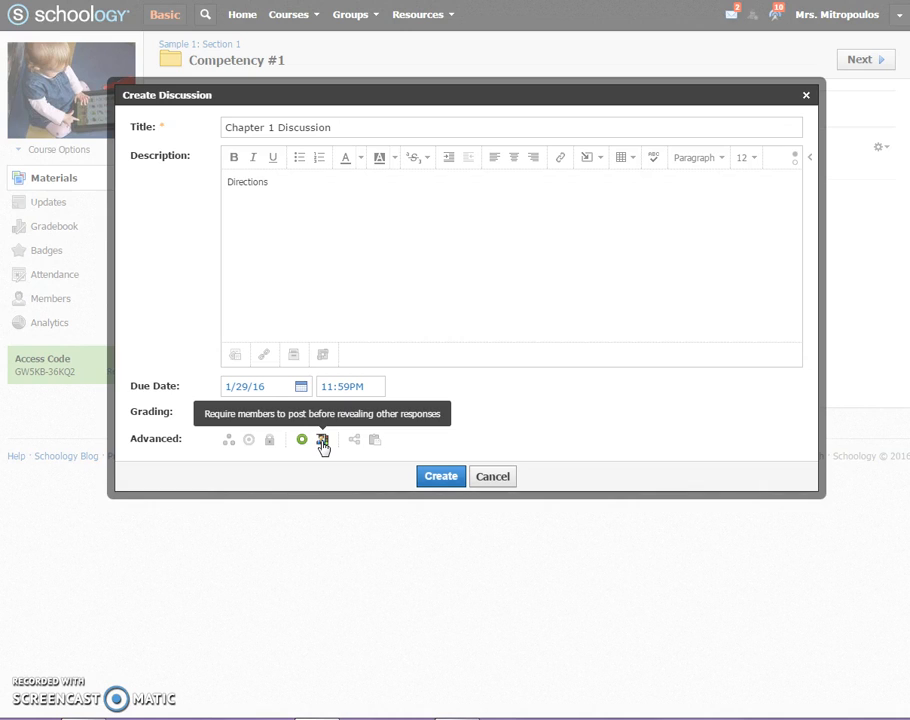
left_click(322, 441)
left_click(322, 441)
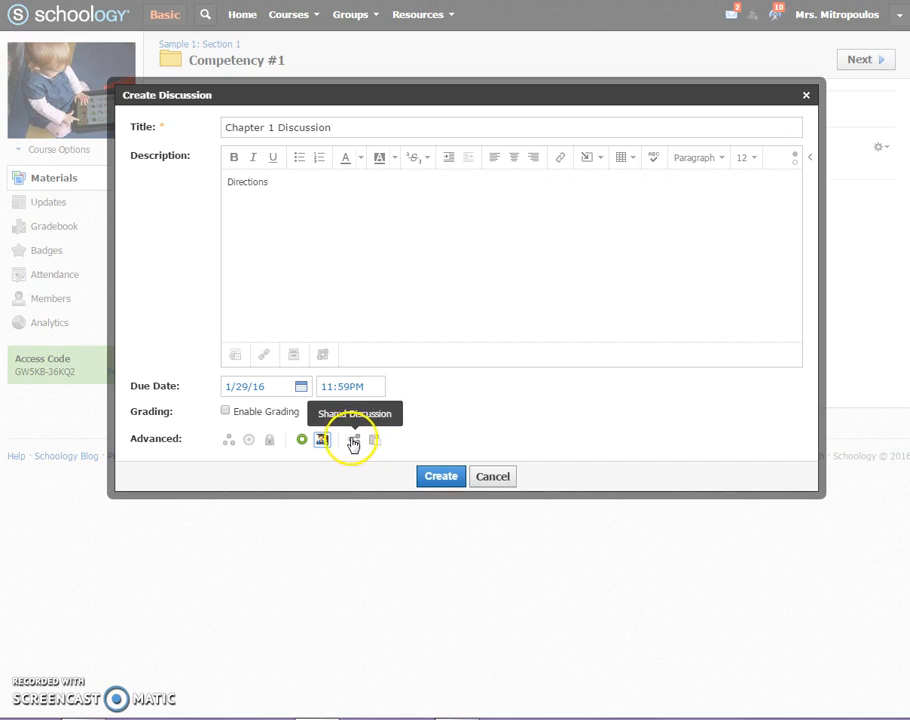
left_click(447, 479)
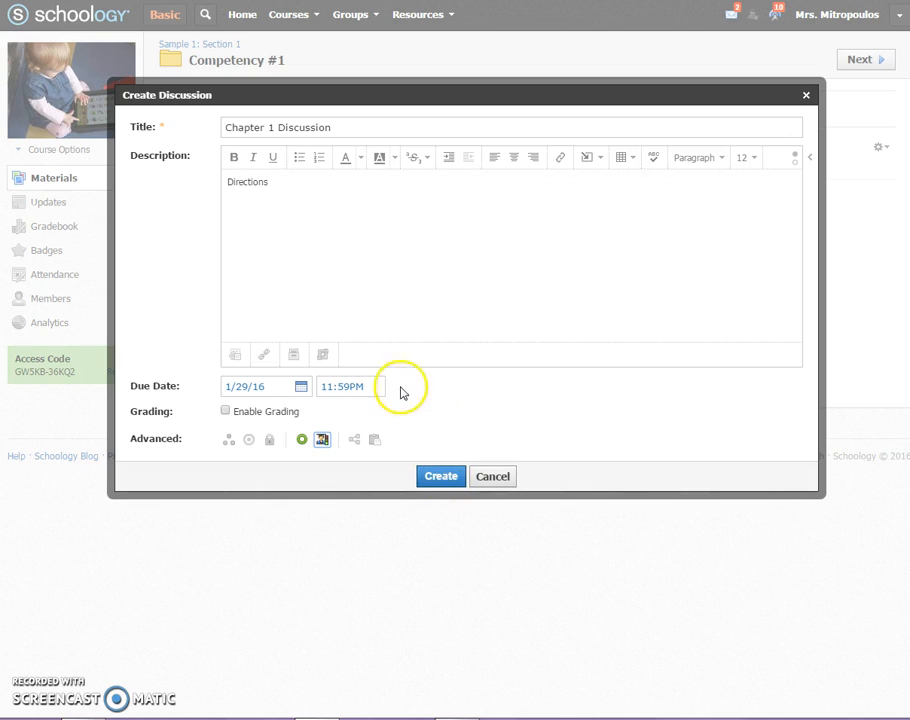
left_click(264, 356)
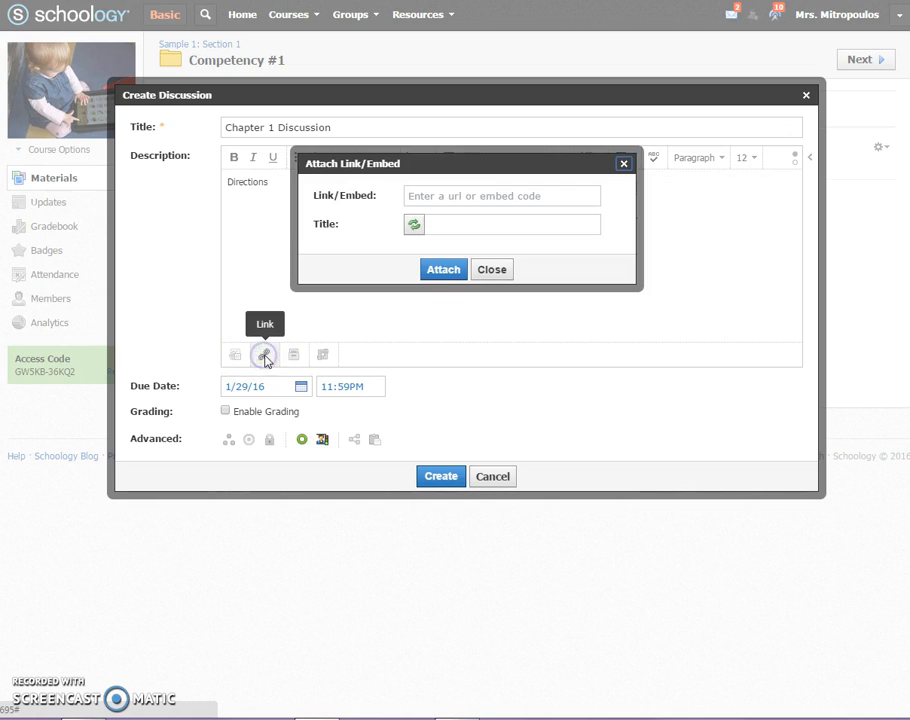
left_click(484, 199)
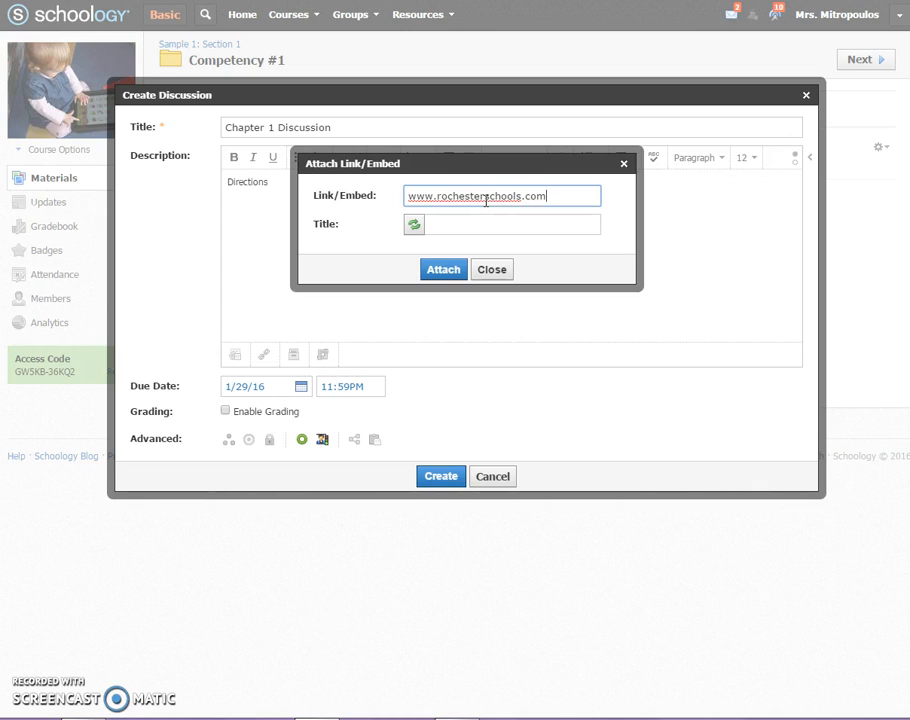
left_click(501, 226)
type("Rochester Schools")
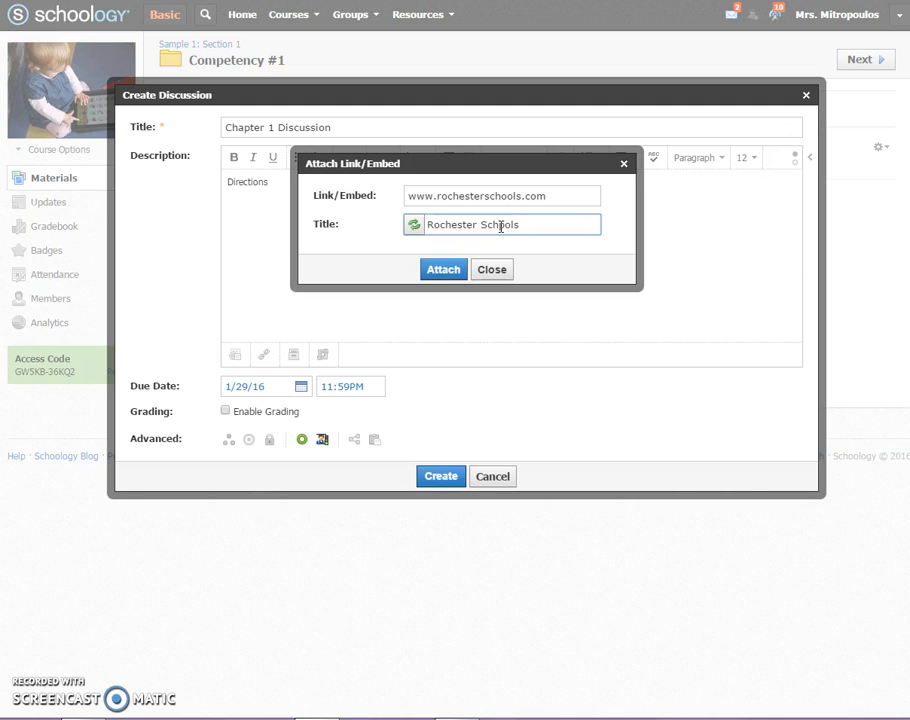
left_click(507, 225)
key("BackSpace")
left_click(441, 270)
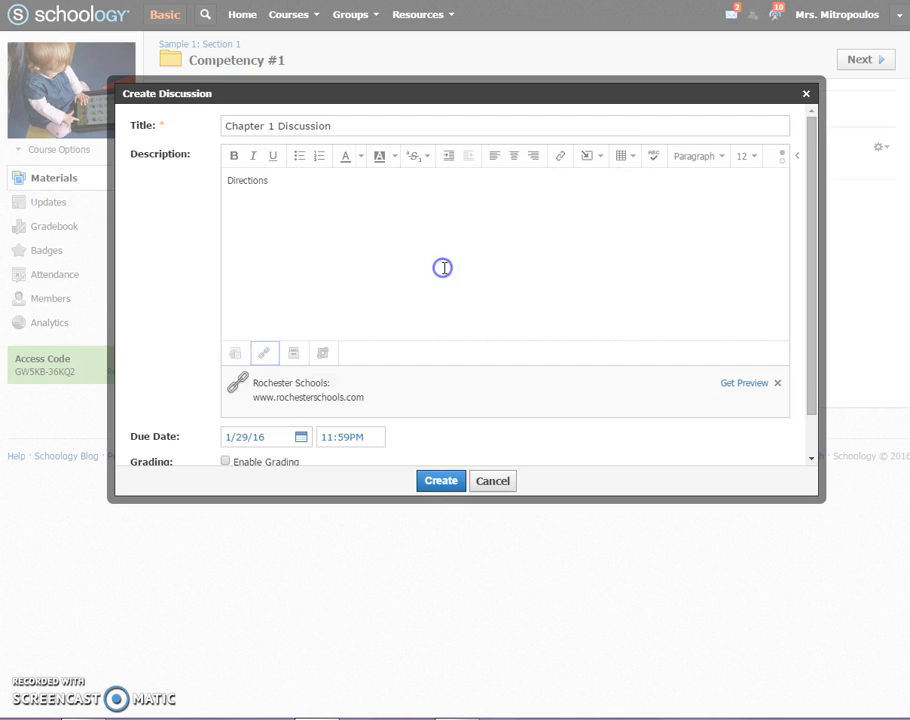
- Get a preview for the attached Rochester Schools link and create the discussion
left_click(318, 400)
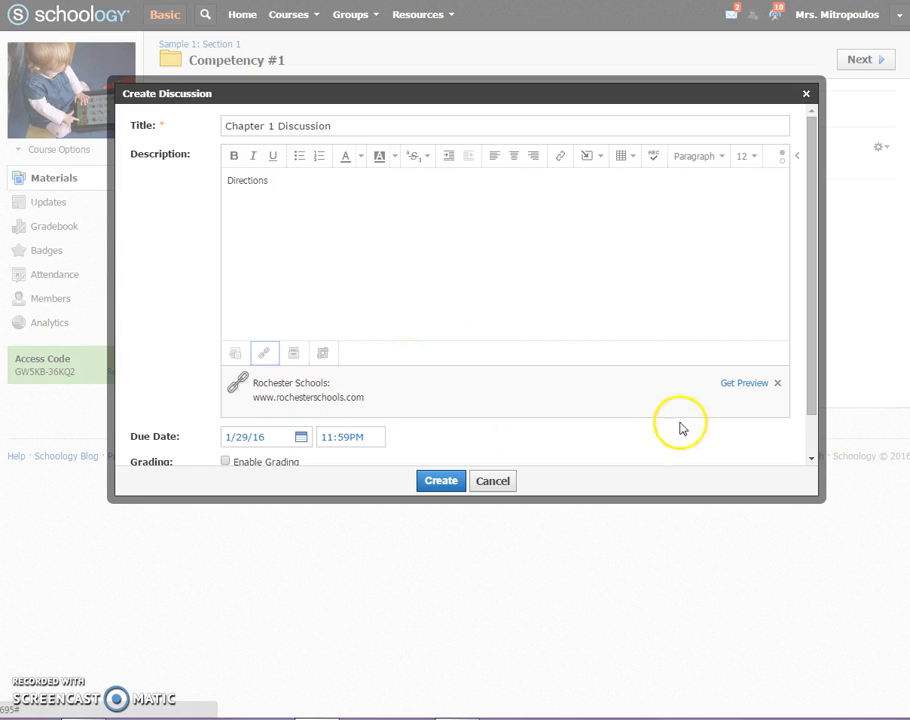
left_click(754, 389)
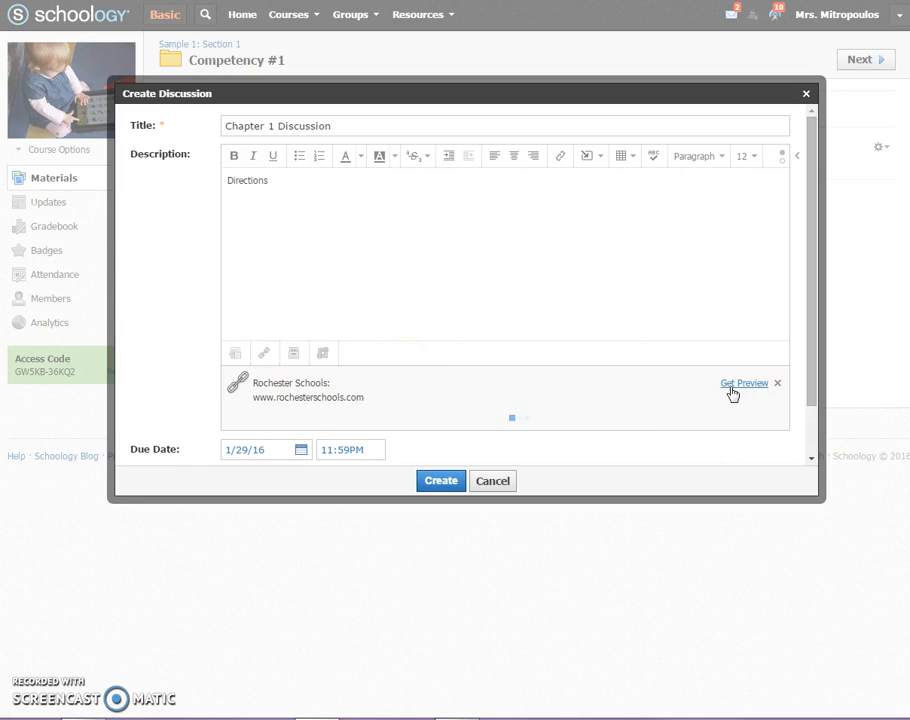
left_click(736, 394)
scroll(736, 400, "down", 3)
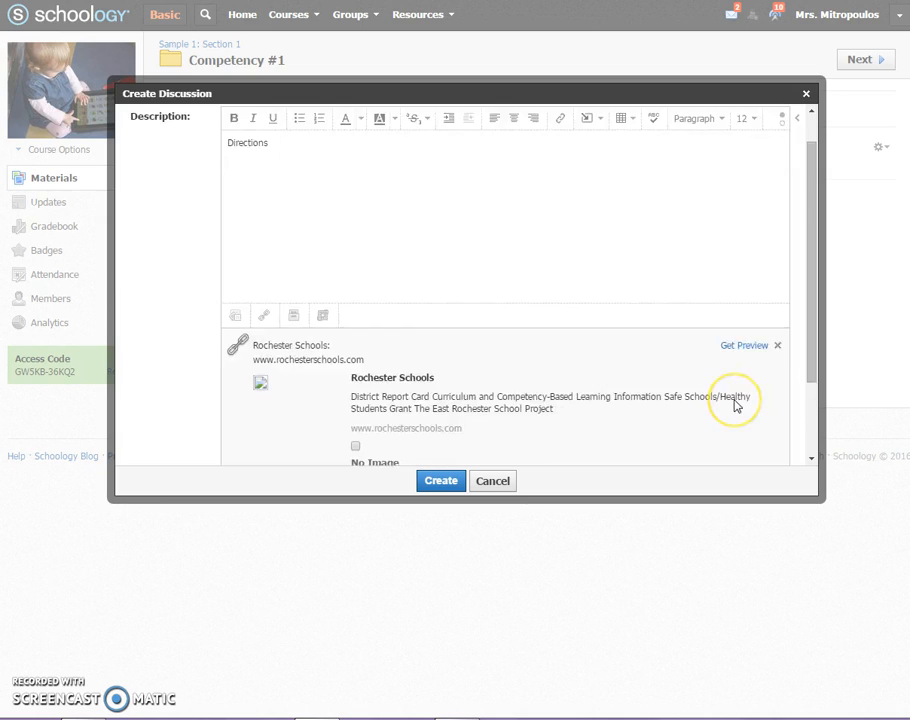
scroll(736, 406, "up", 3)
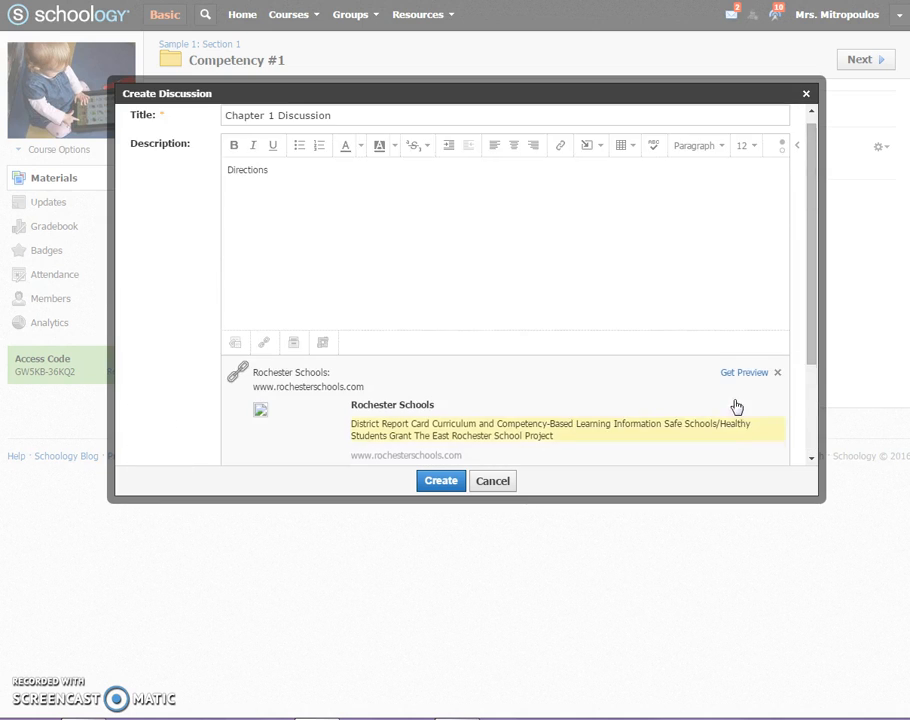
left_click(443, 479)
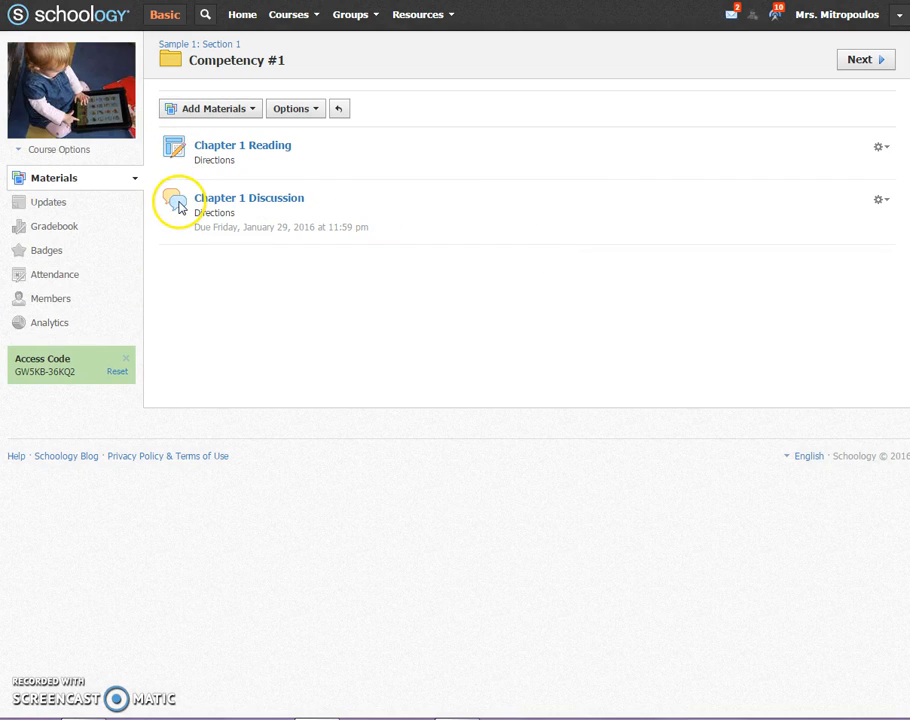
- Start a media album in the Competency #1 folder titled "Chapter 1 movie" with the description "This movie....."
left_click(252, 114)
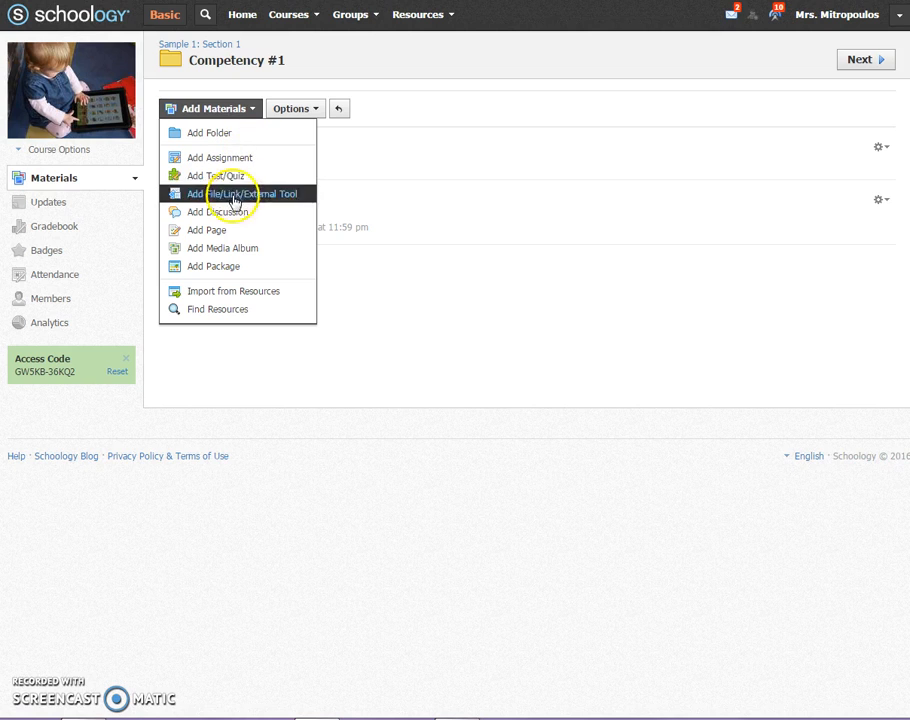
left_click(228, 248)
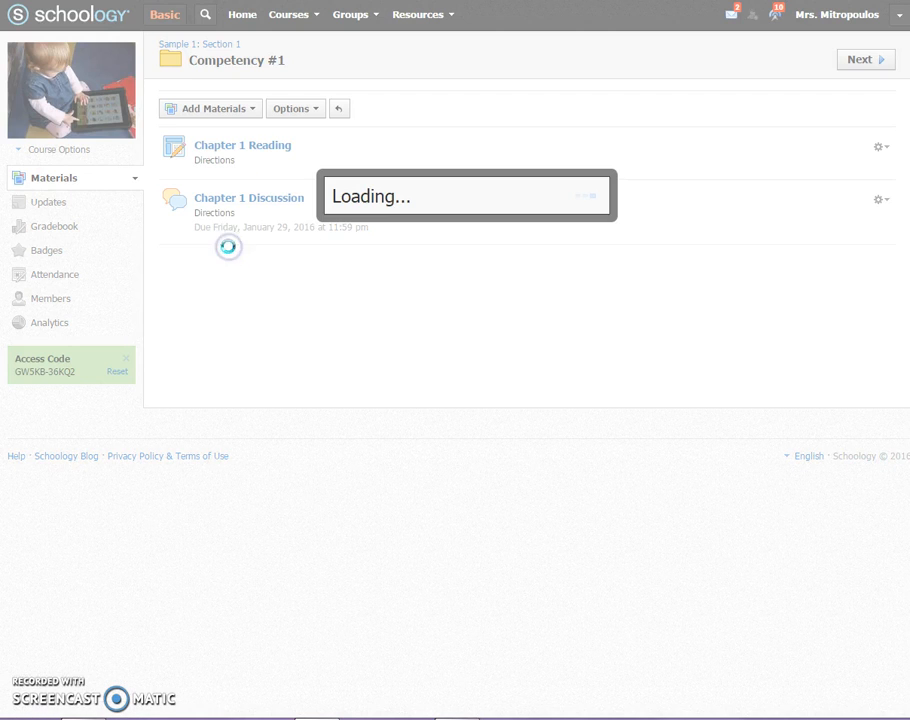
type("Chpater")
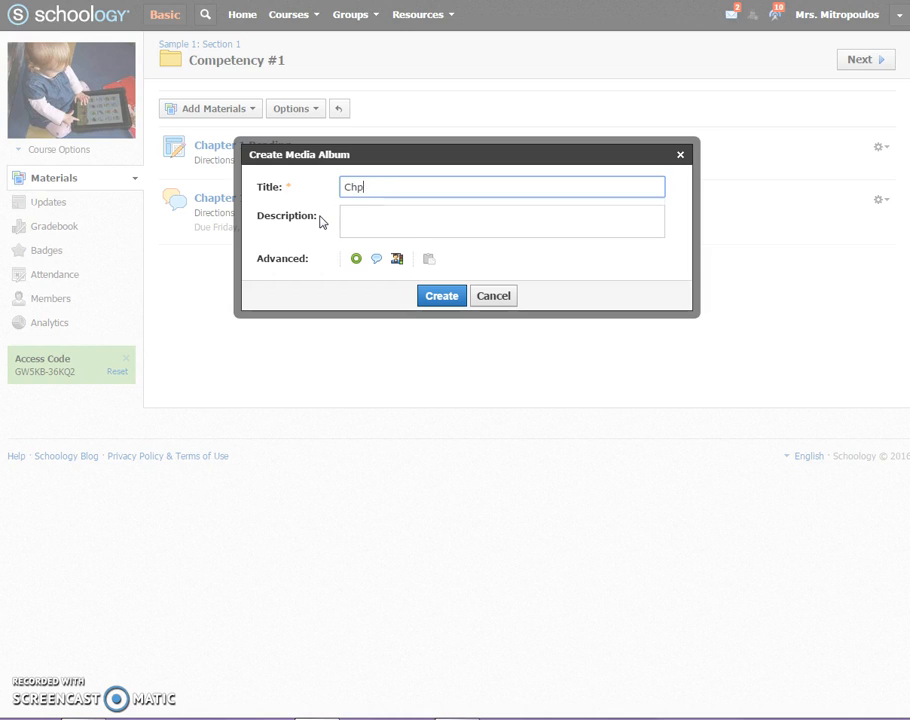
key("BackSpace")
type("apter")
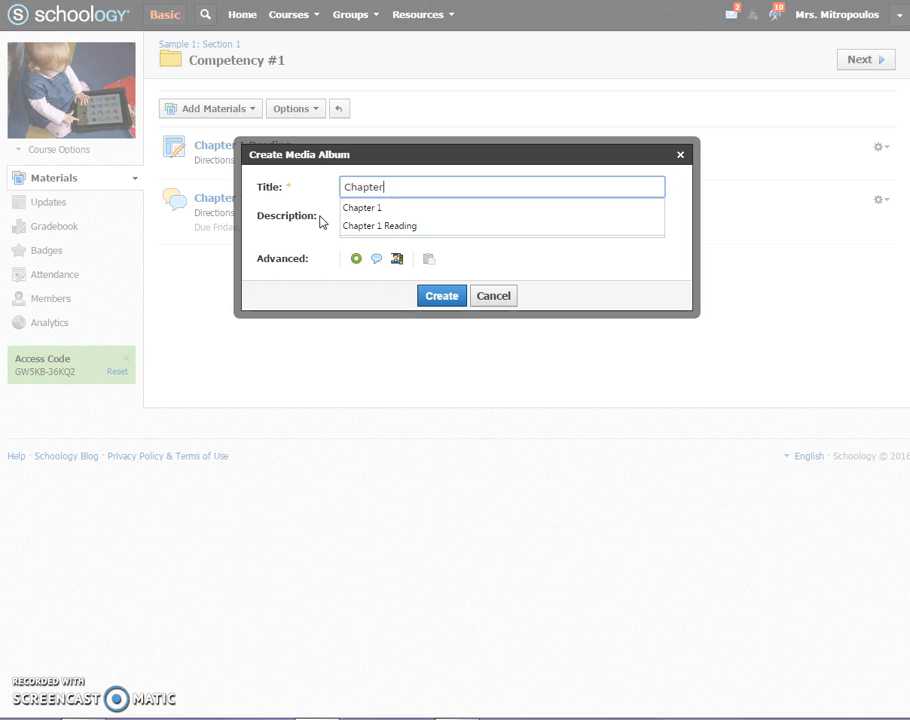
type(" 1 movie")
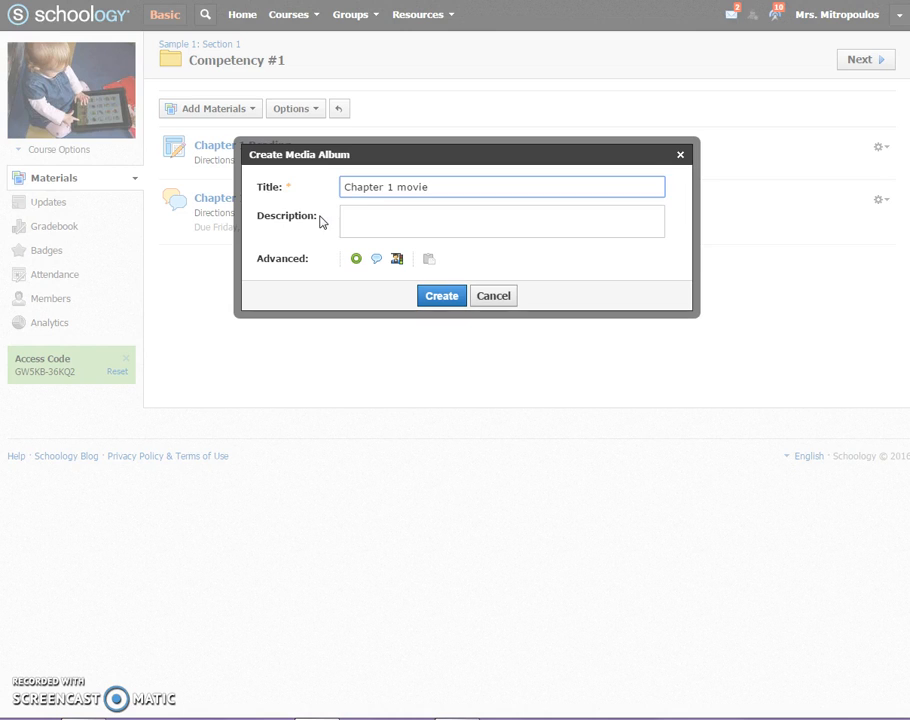
left_click(358, 226)
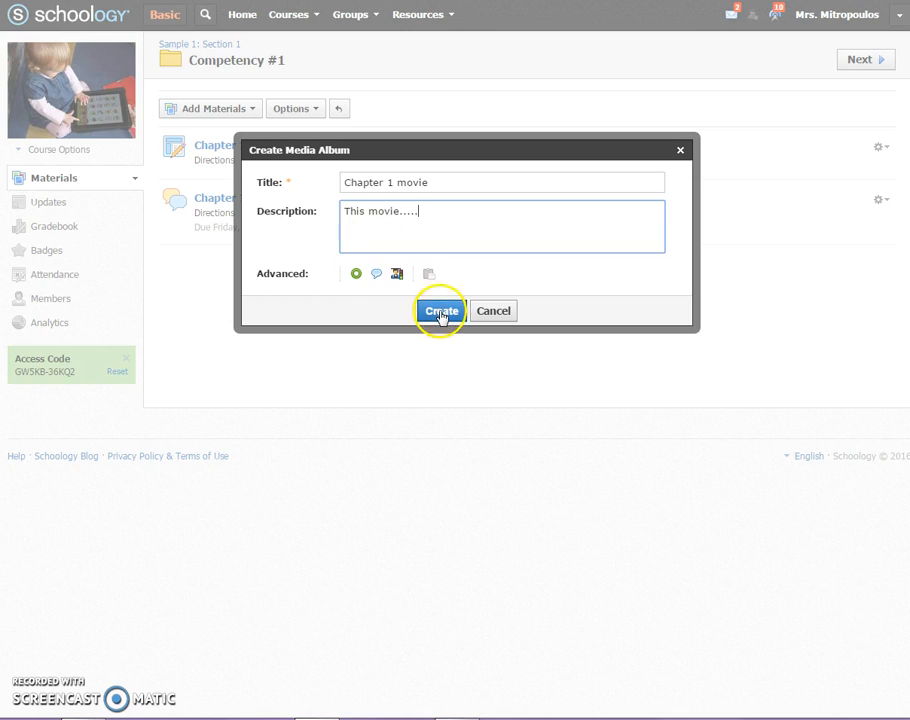
- Allow only instructors to add media to the album and create it
left_click(398, 275)
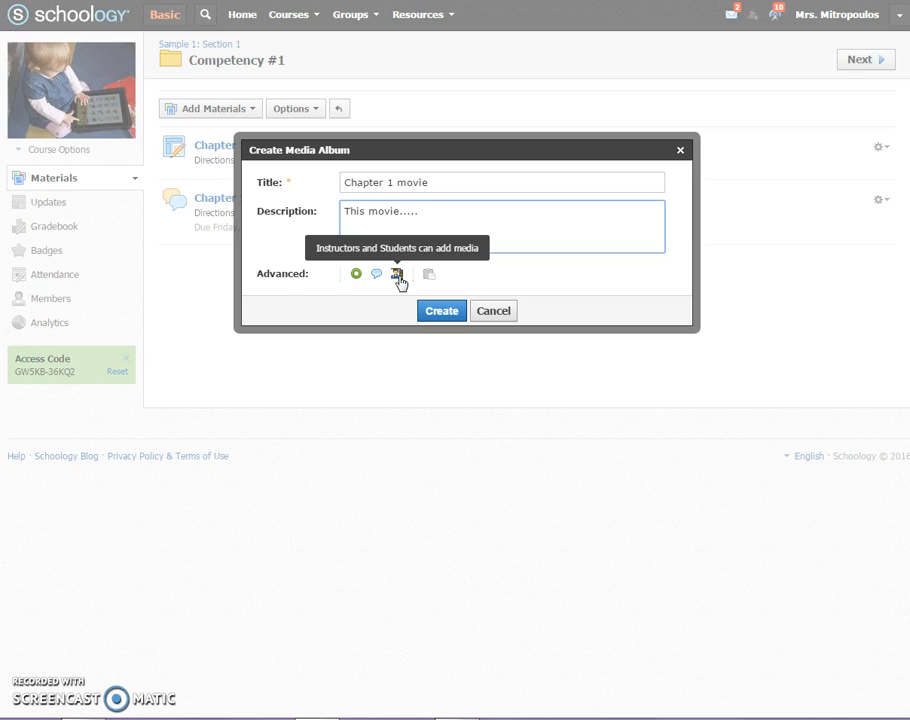
left_click(397, 276)
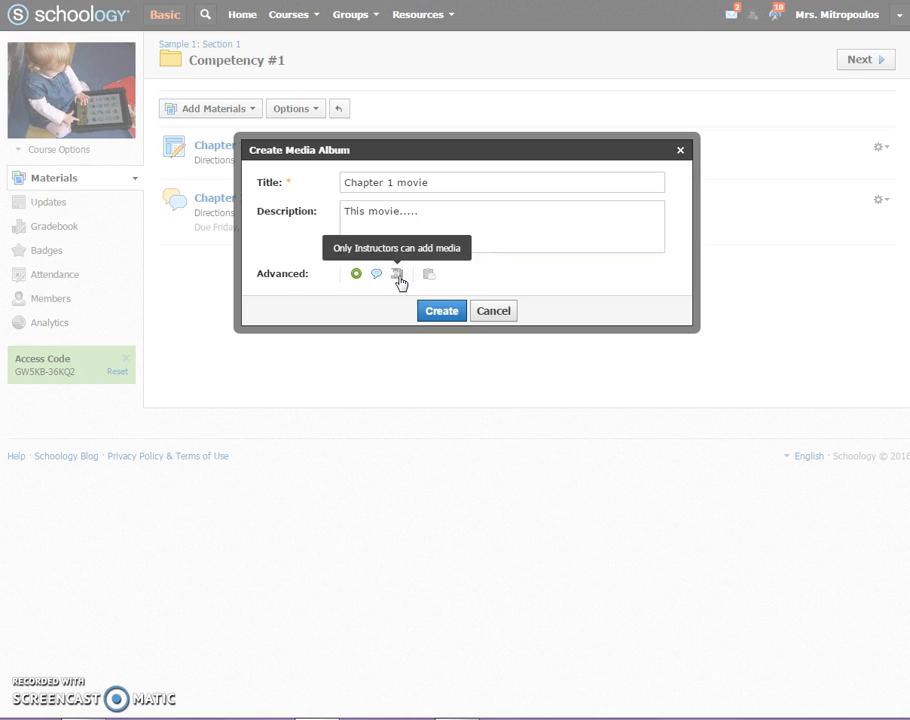
left_click(440, 310)
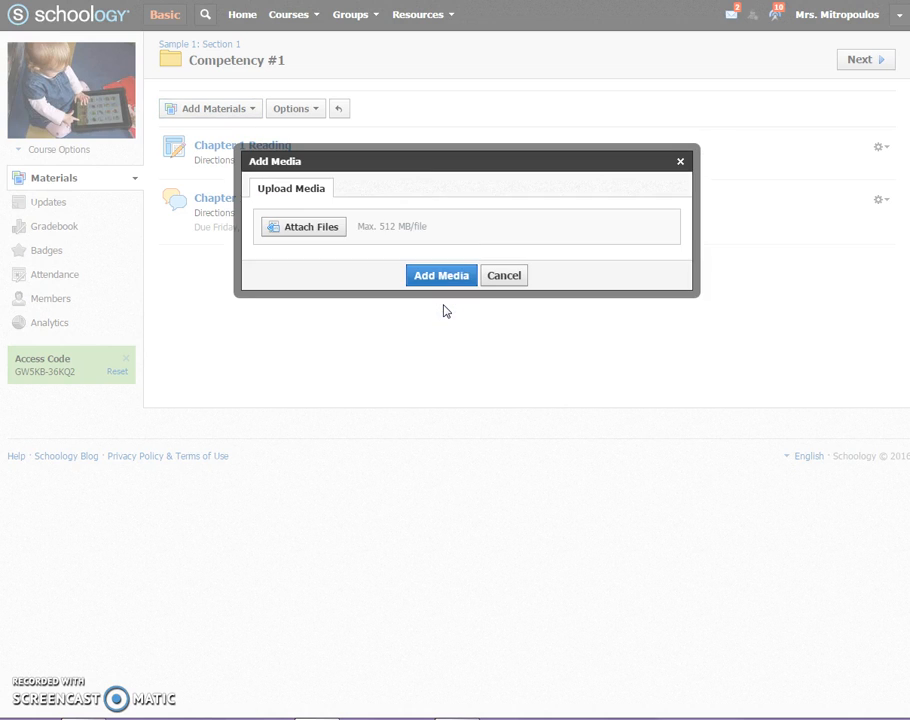
left_click(331, 231)
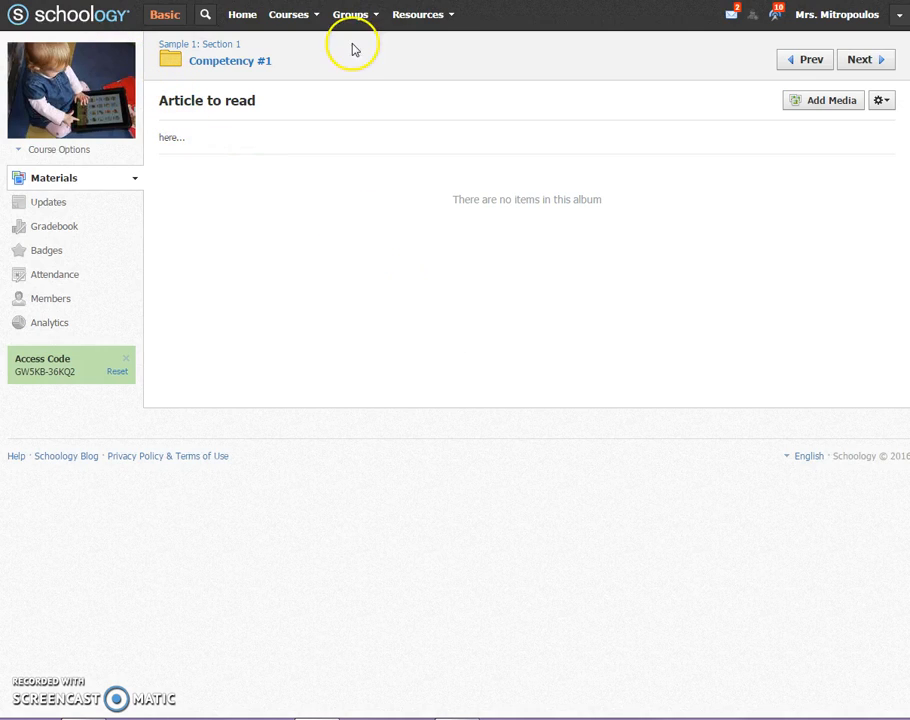
- Upload the audio file "adultrole in play.mp3" to the "Article to read" media album
left_click(826, 113)
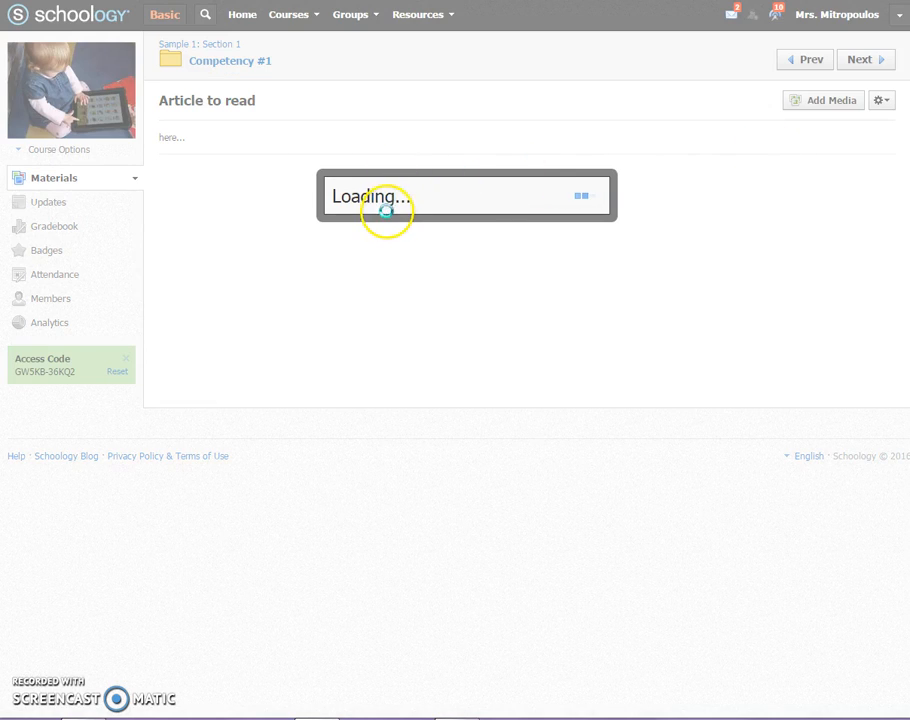
left_click(313, 225)
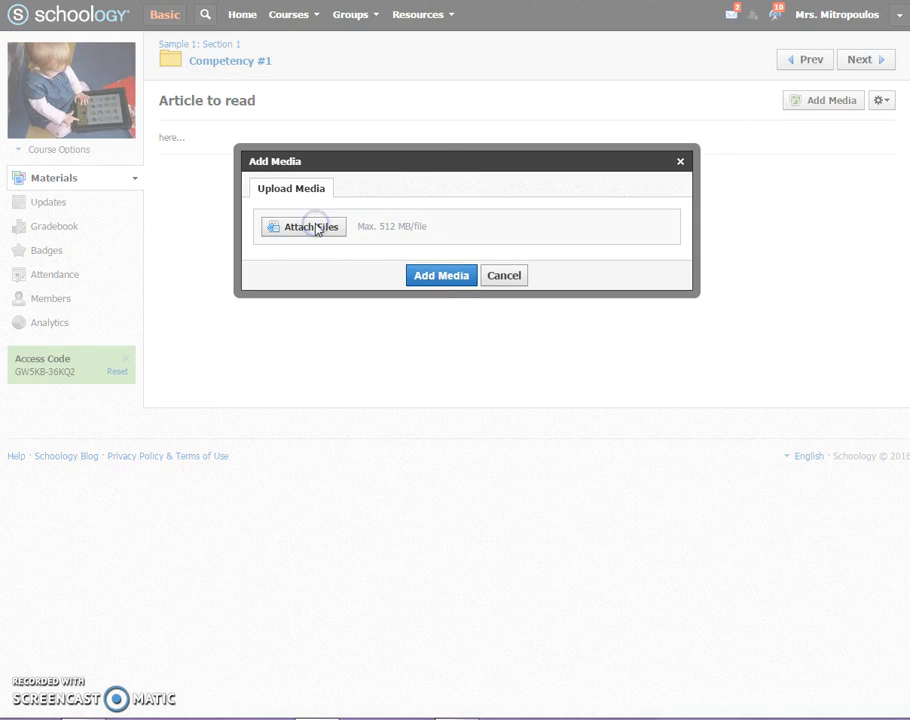
left_click(112, 149)
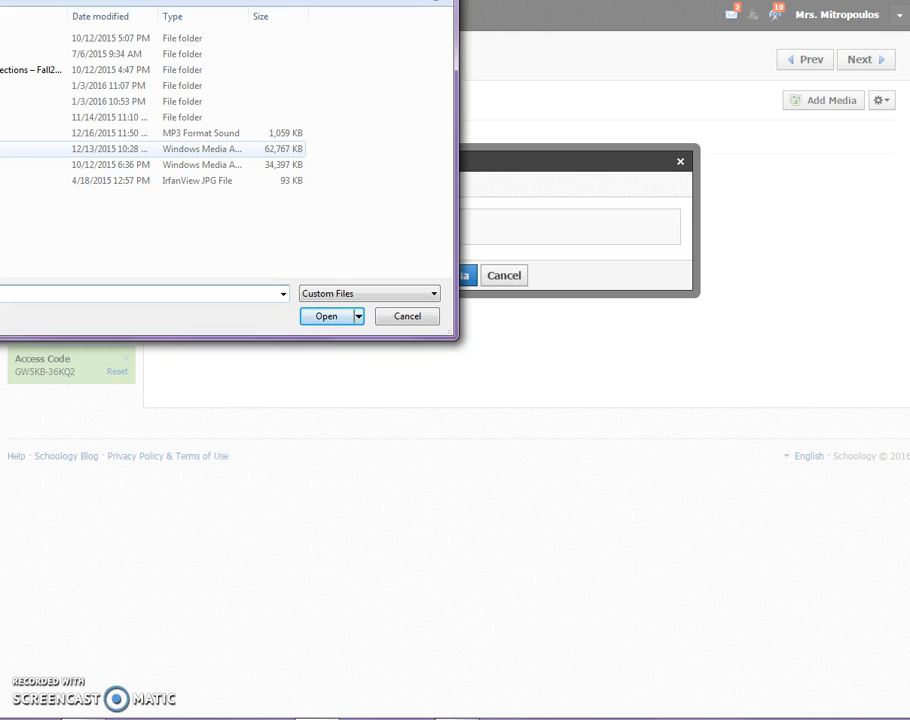
left_click(112, 133)
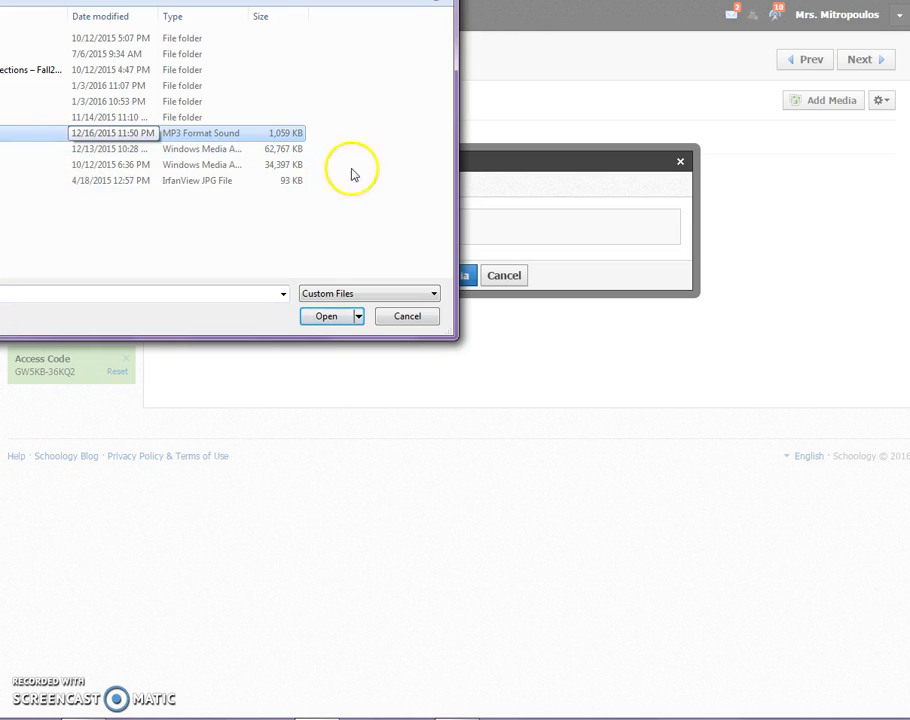
left_click(326, 316)
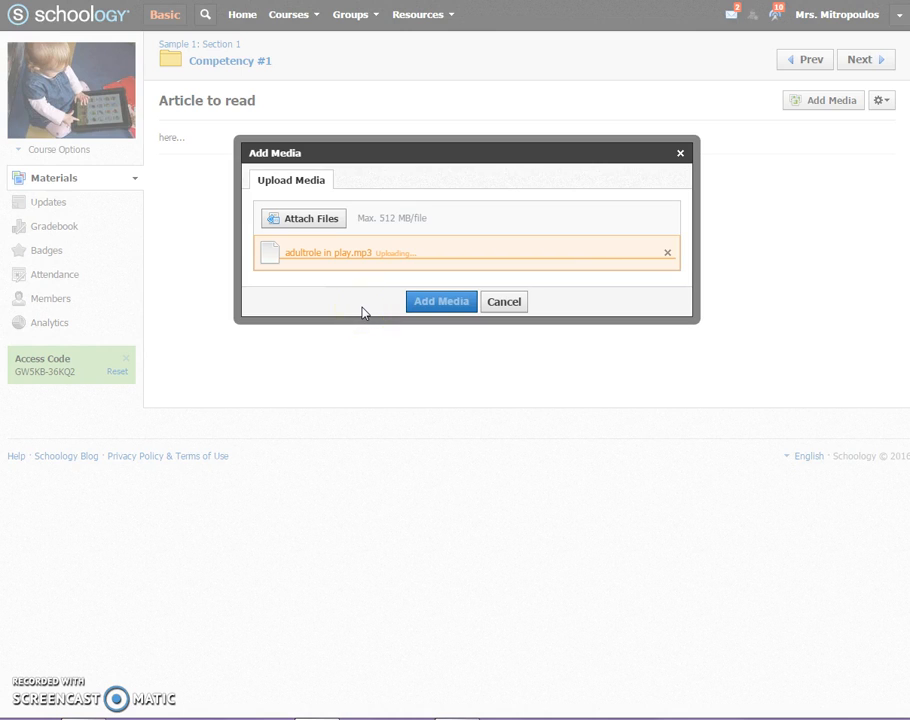
left_click(443, 312)
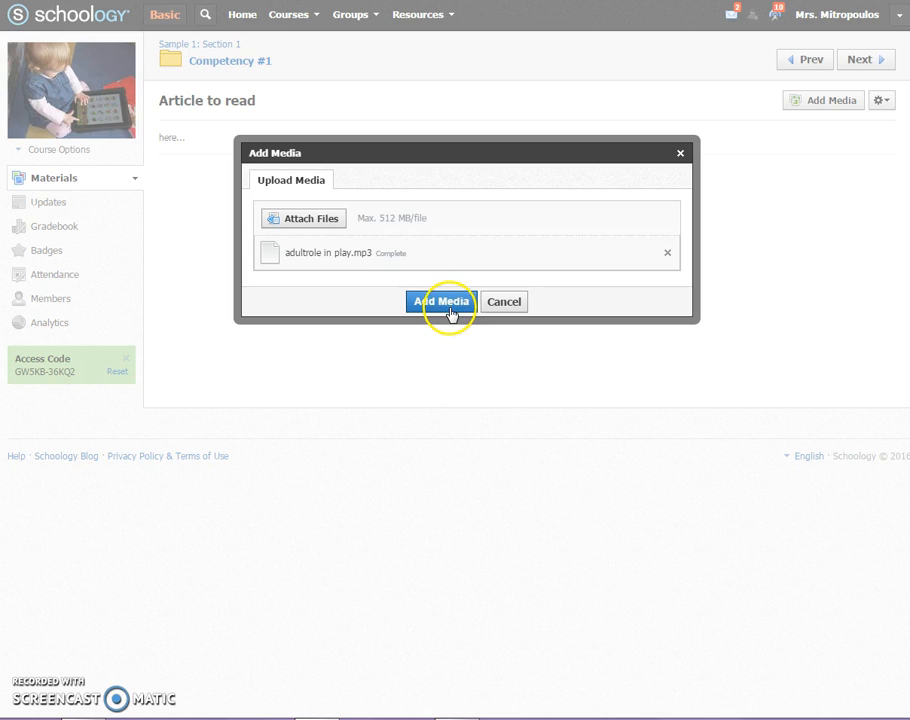
left_click(447, 313)
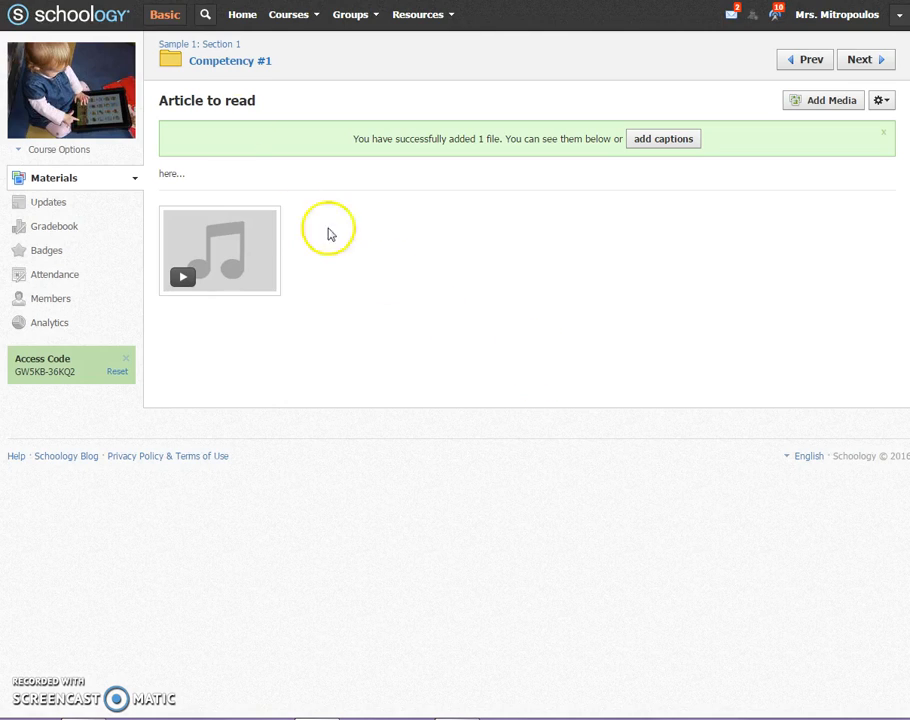
left_click(819, 104)
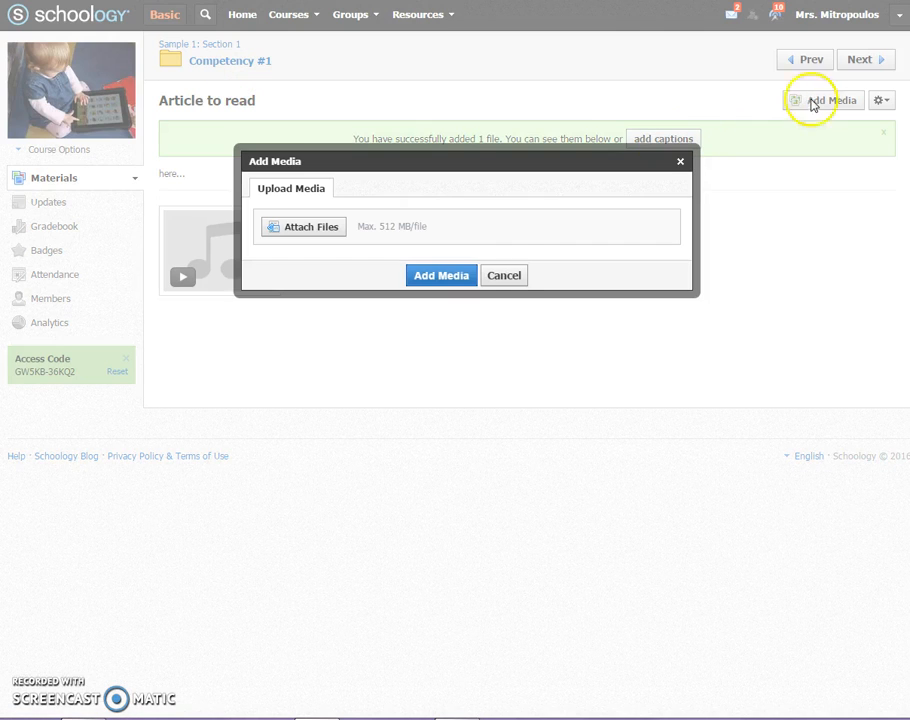
left_click(505, 277)
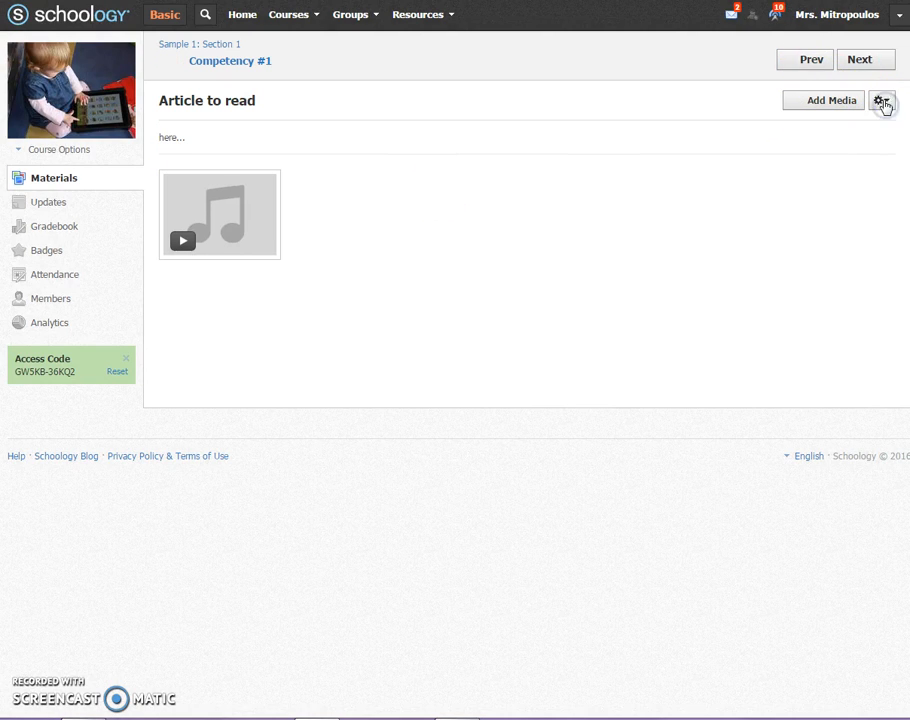
left_click(884, 102)
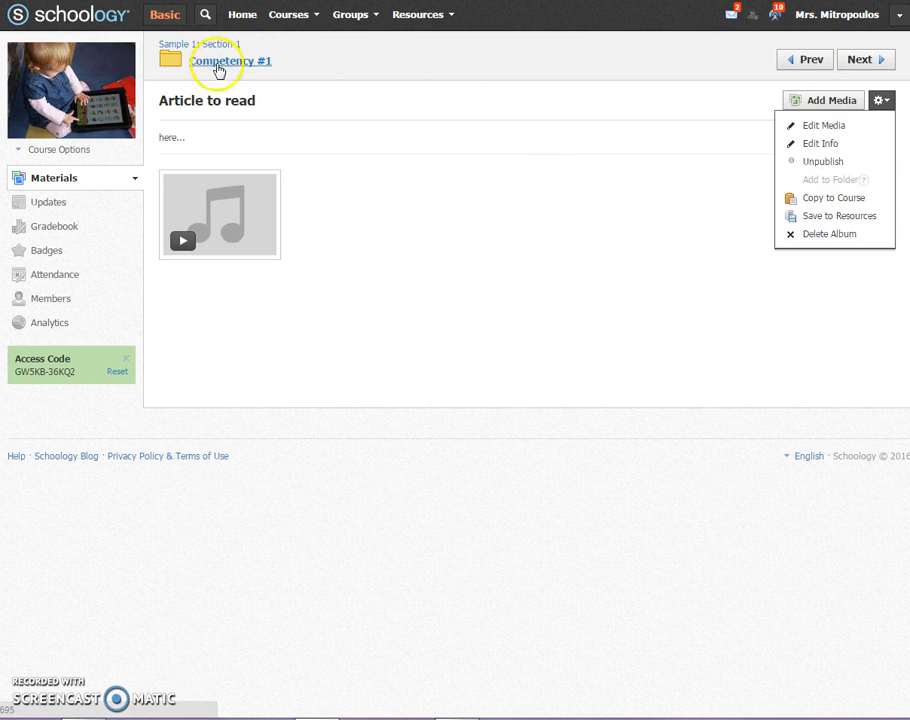
- Return to the Competency #1 folder and delete the "Article to read" media album
left_click(220, 62)
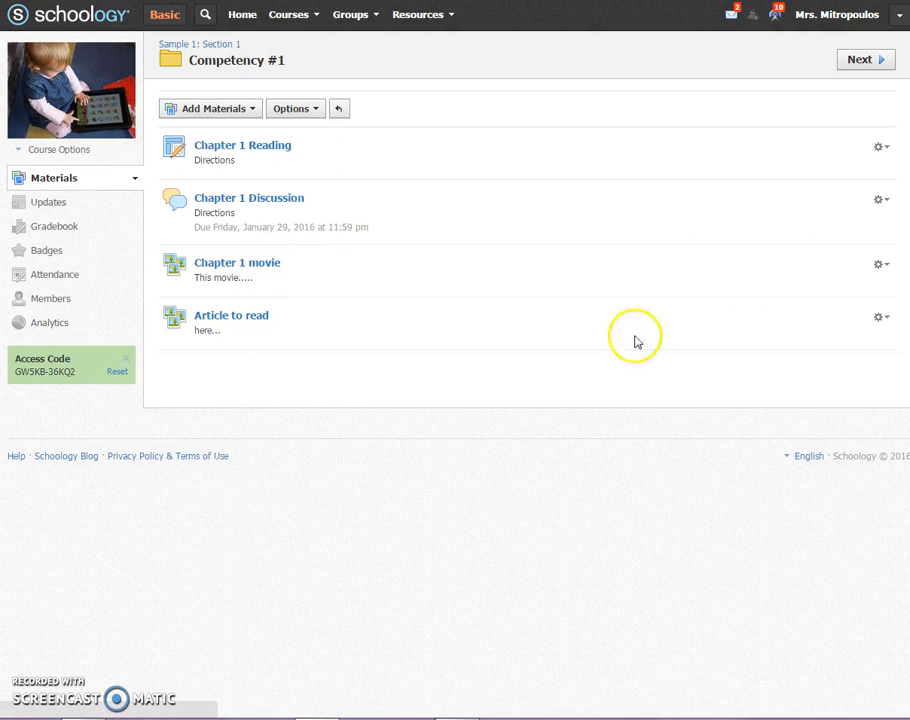
left_click(882, 318)
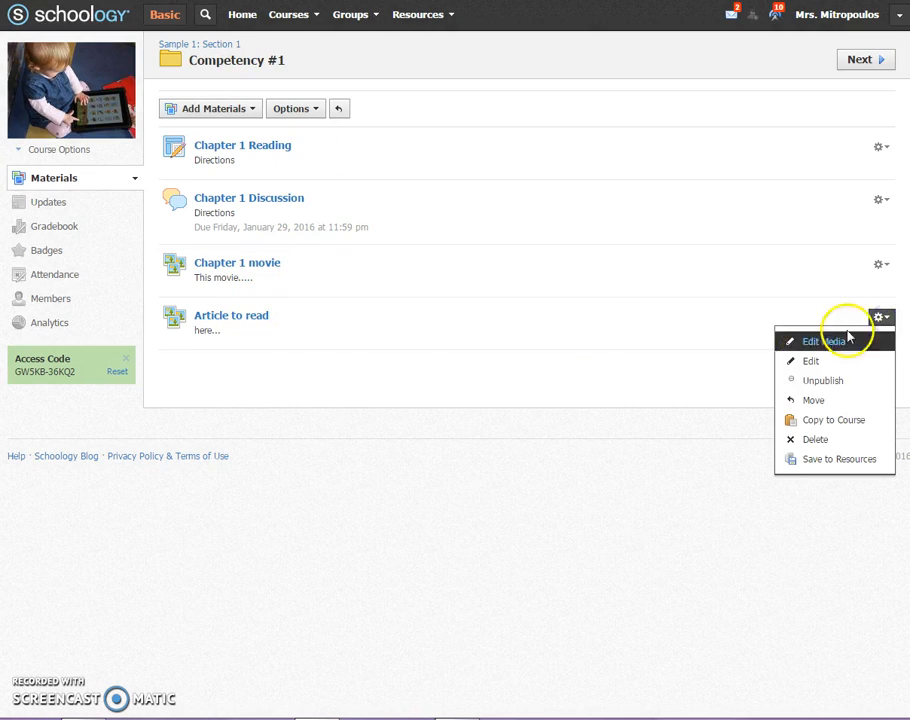
left_click(787, 440)
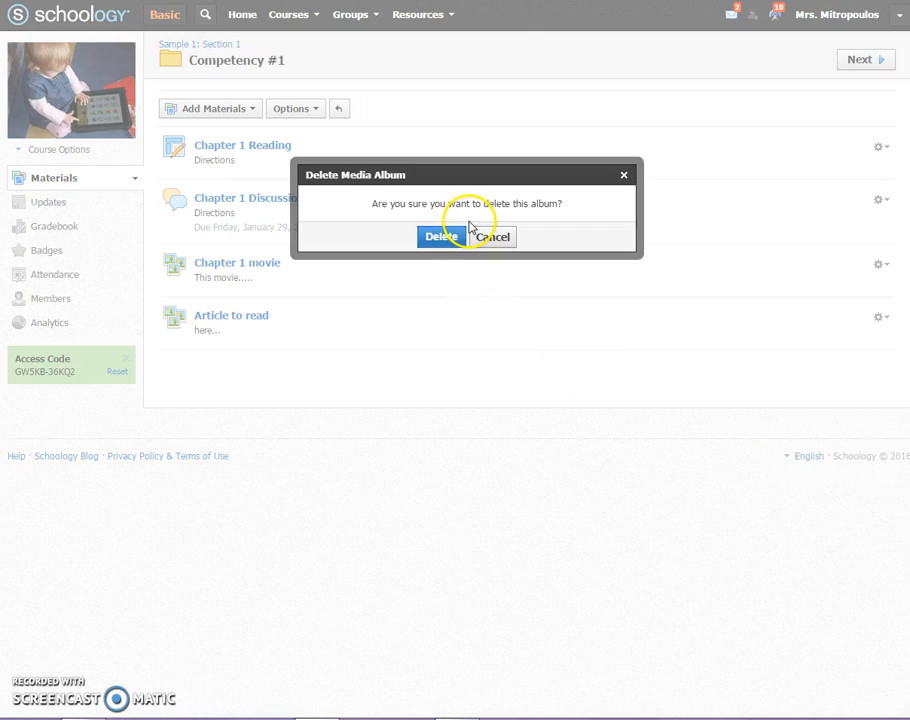
left_click(445, 238)
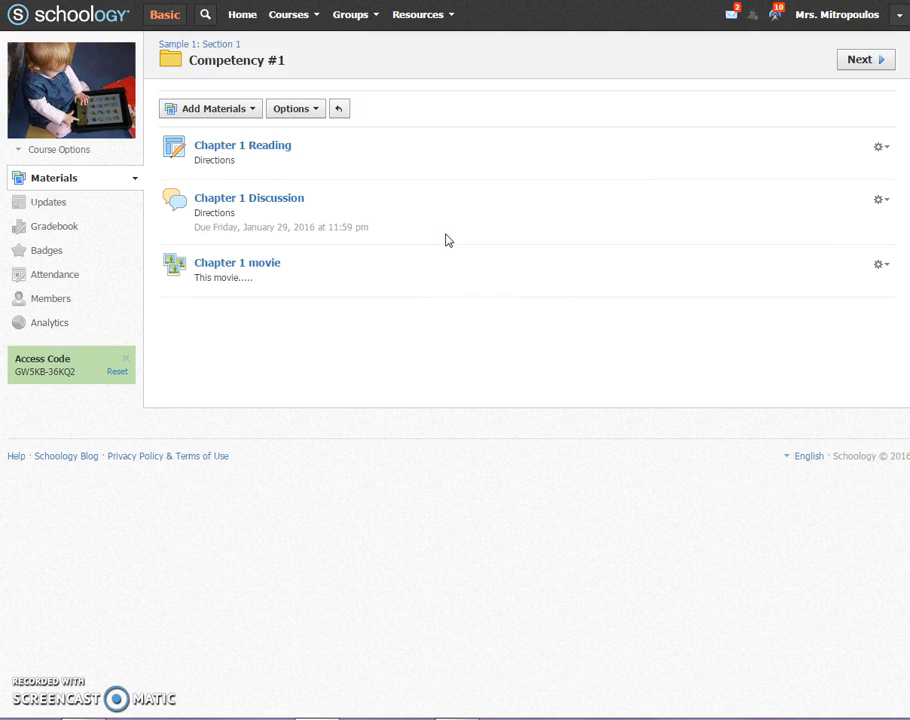
- Start a new page in the Competency #1 folder titled "Article to read"
left_click(251, 110)
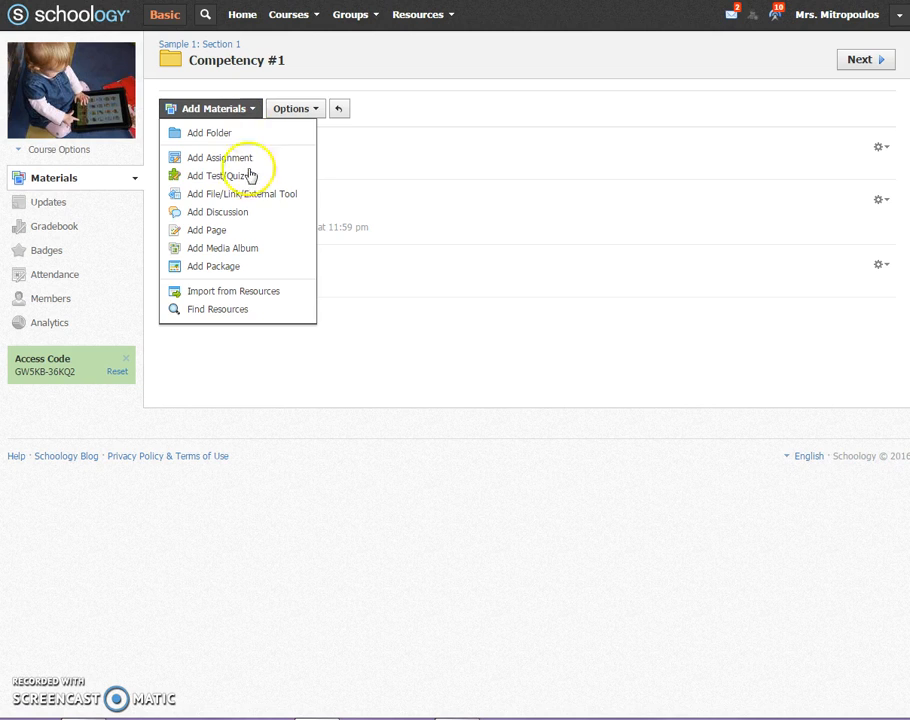
left_click(238, 233)
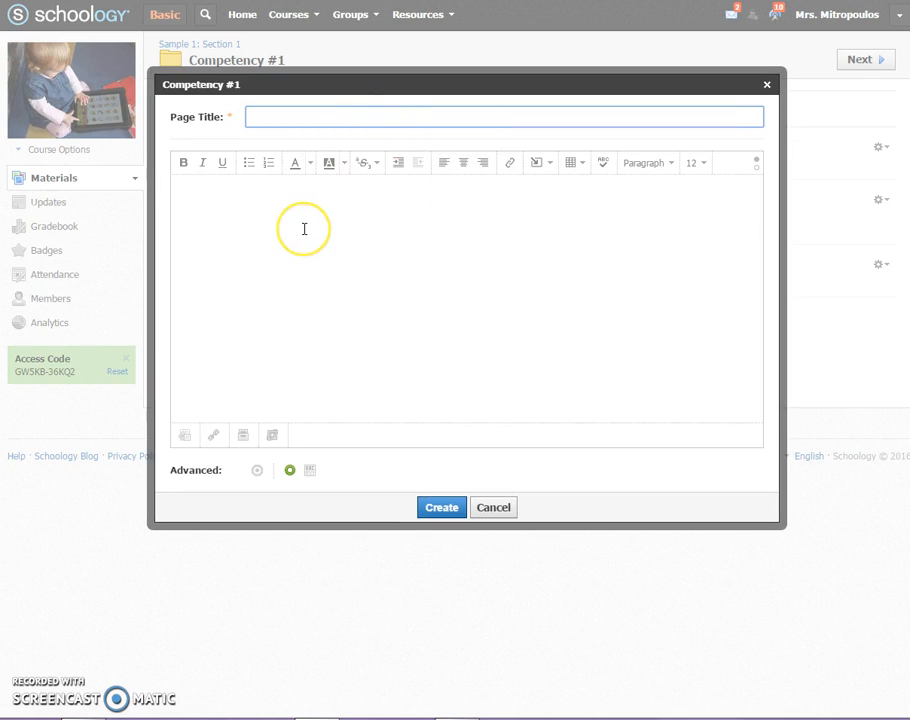
left_click(262, 117)
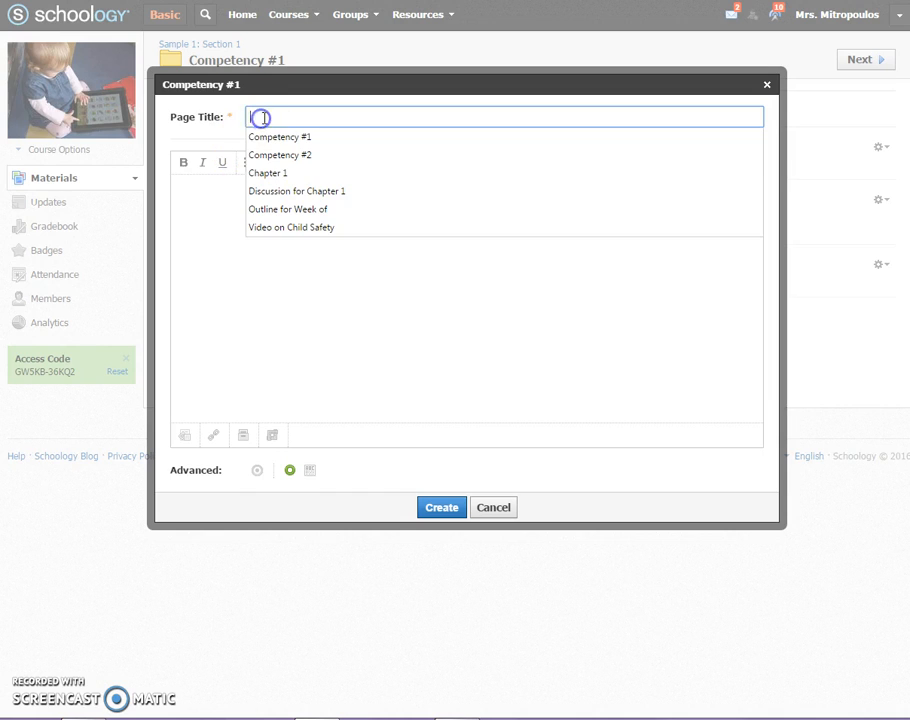
type("AR")
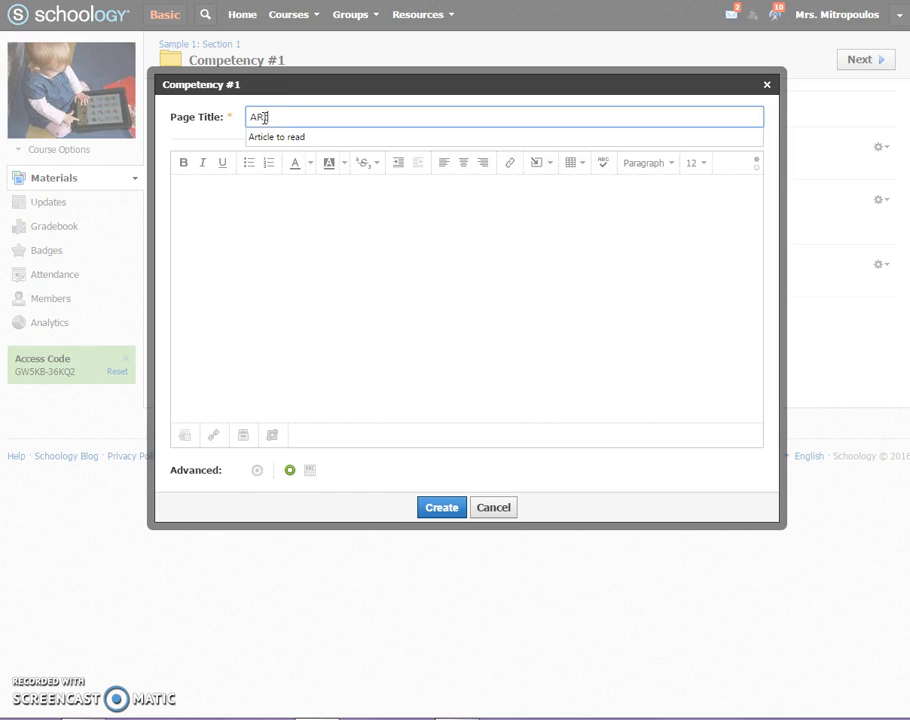
type("ticle to")
left_click(266, 137)
left_click(285, 198)
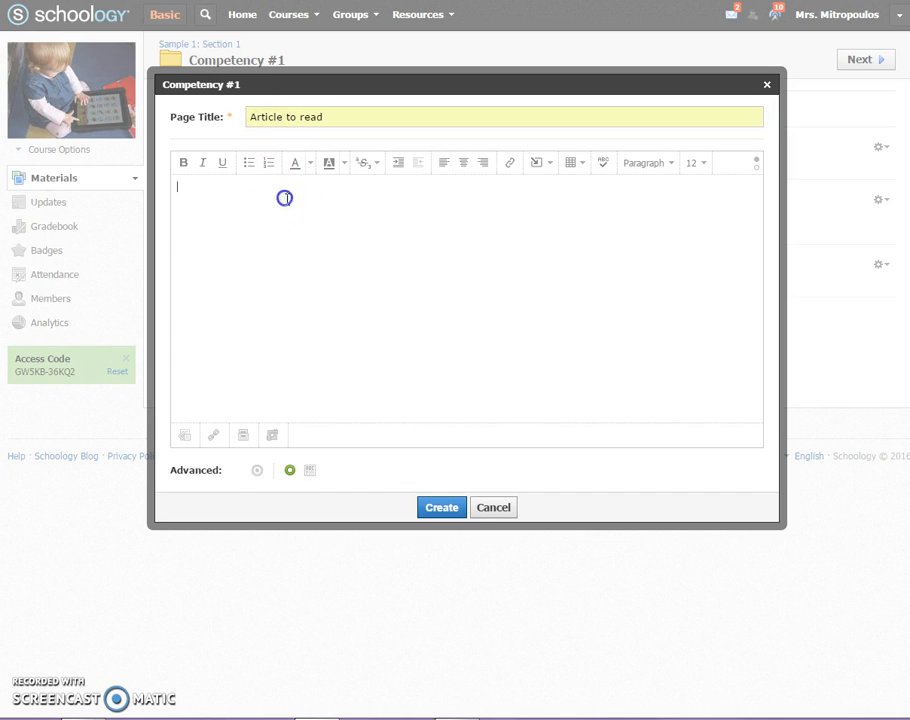
- Attach the file 109RSsyllabus.rtf to the page and create it
left_click(183, 435)
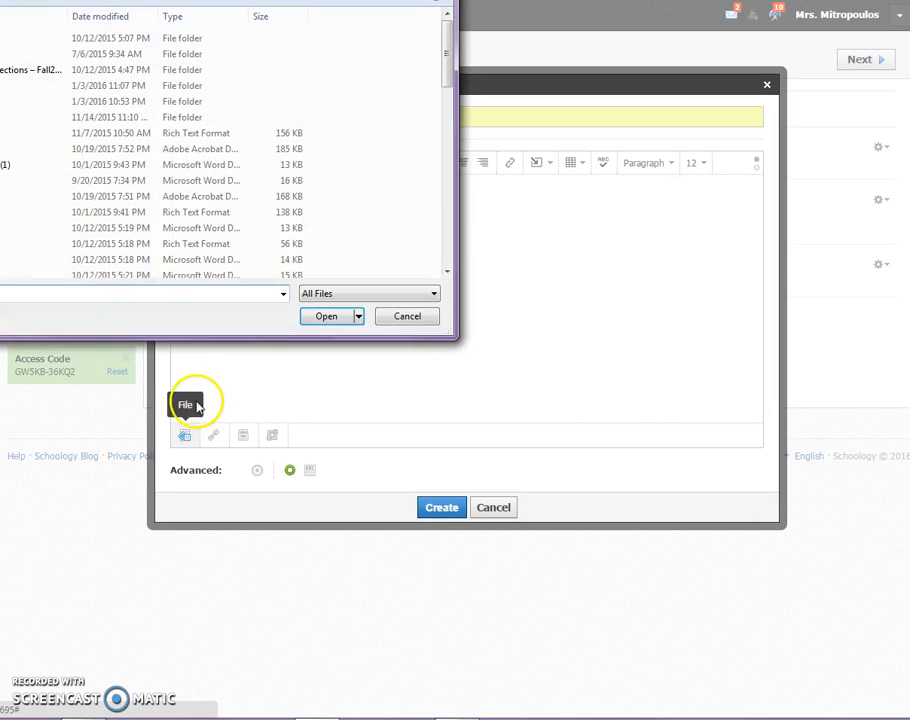
left_click(3, 133)
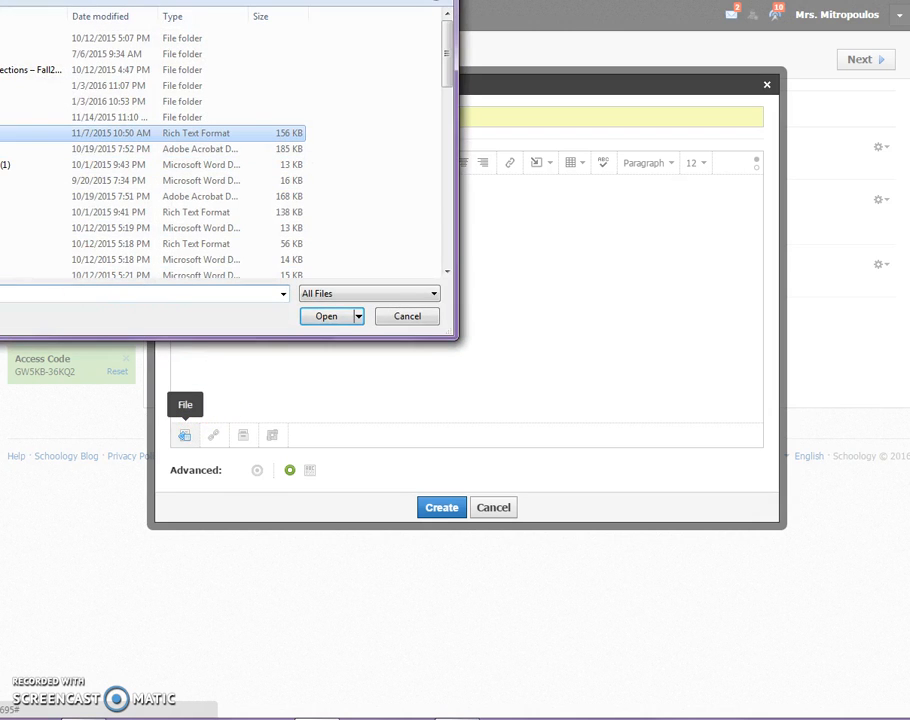
left_click(330, 317)
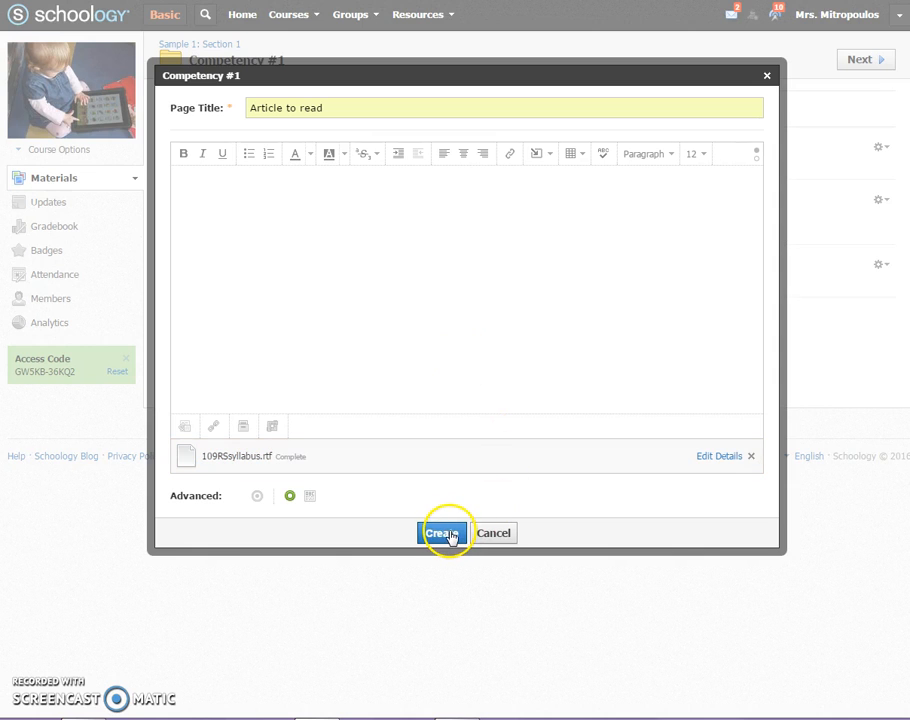
left_click(445, 534)
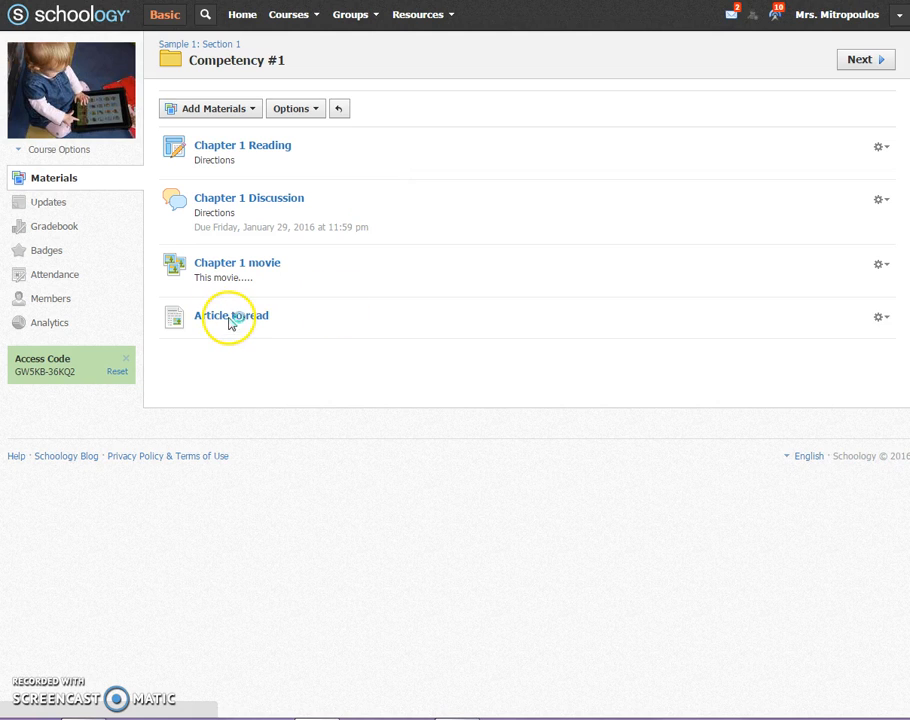
- Open the "Article to read" page to check its attached file
left_click(231, 318)
left_click(240, 157)
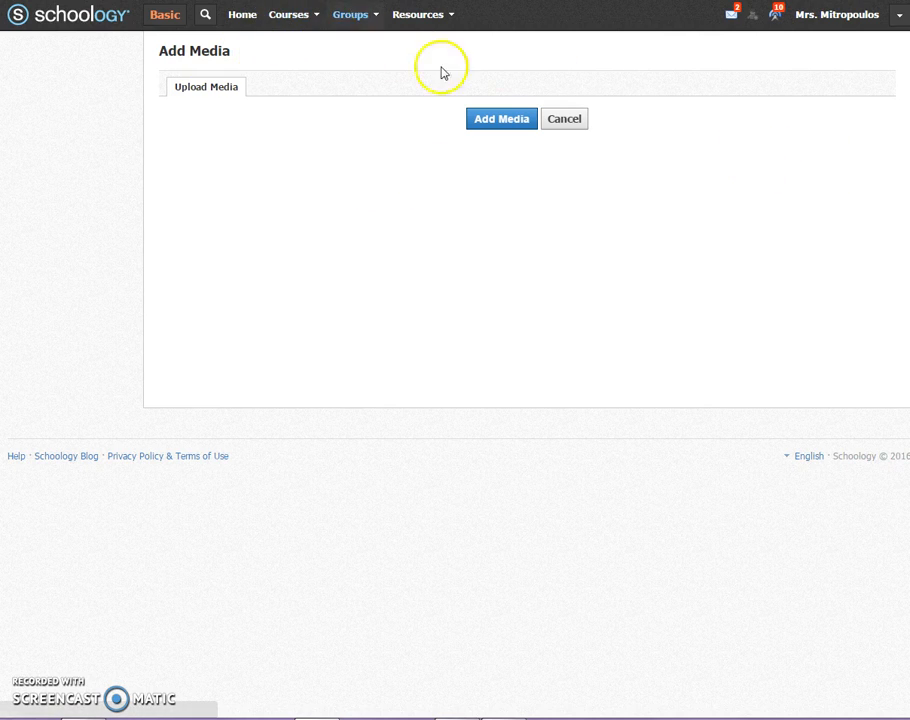
- Cancel adding media to the "PowerPoint from Today's class" album
left_click(564, 119)
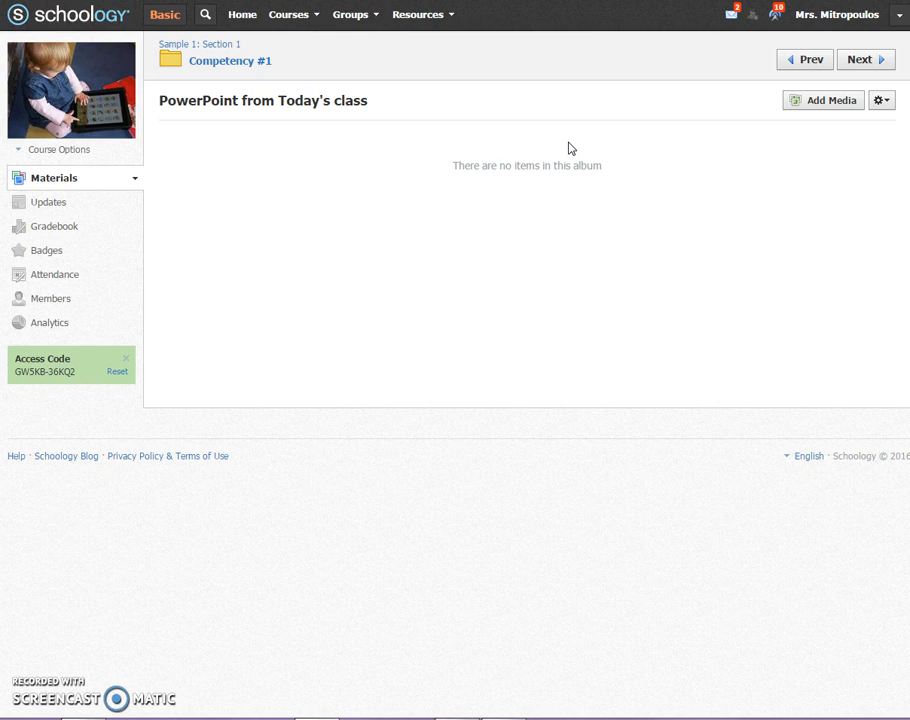
- Start a course message to all members with the subject "Remember summative on Monday!"
left_click(75, 152)
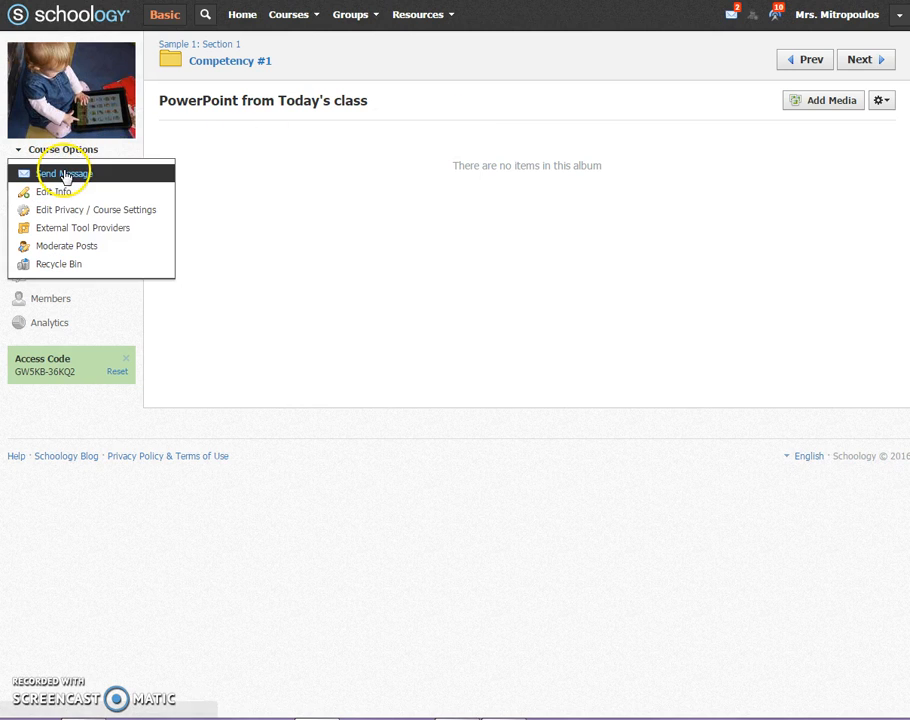
left_click(64, 173)
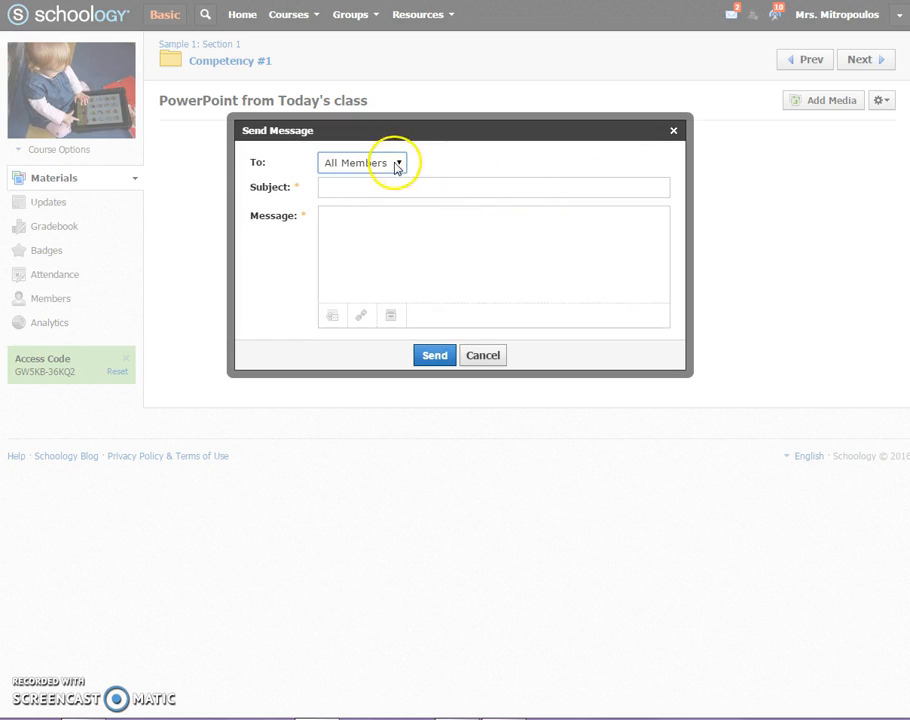
left_click(398, 164)
left_click(426, 189)
left_click(426, 189)
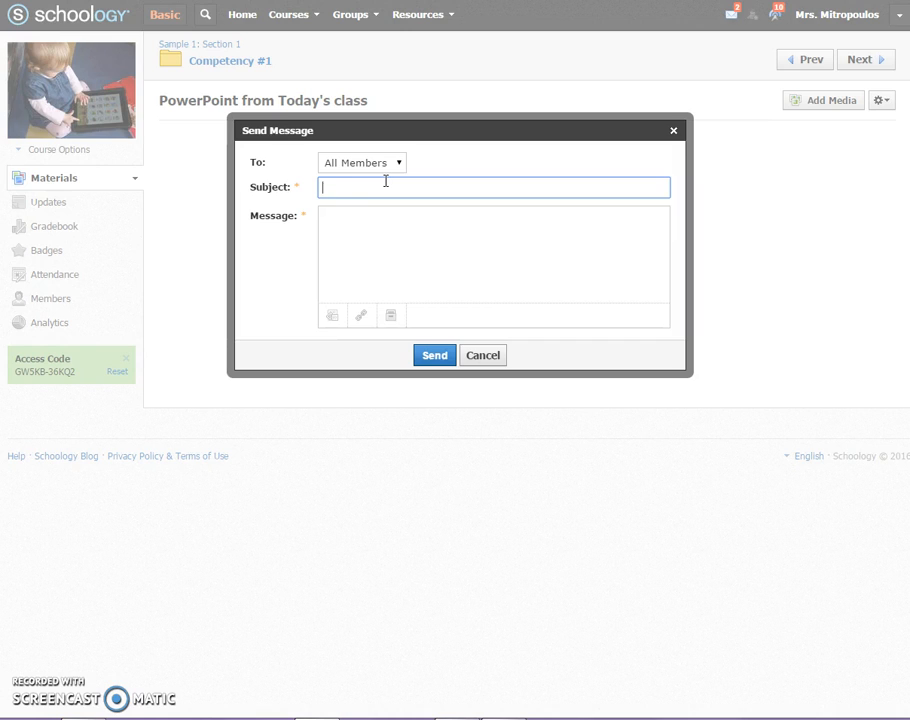
type("Remember summative on Monday")
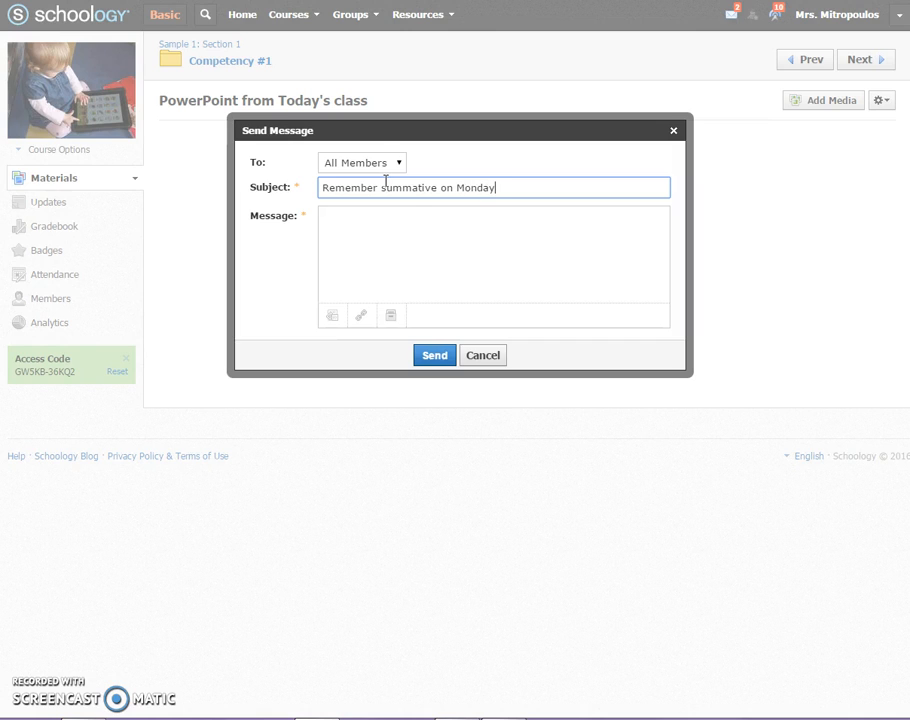
type("!")
- Write "Info...." as the message body and send the message to the course members
left_click(424, 264)
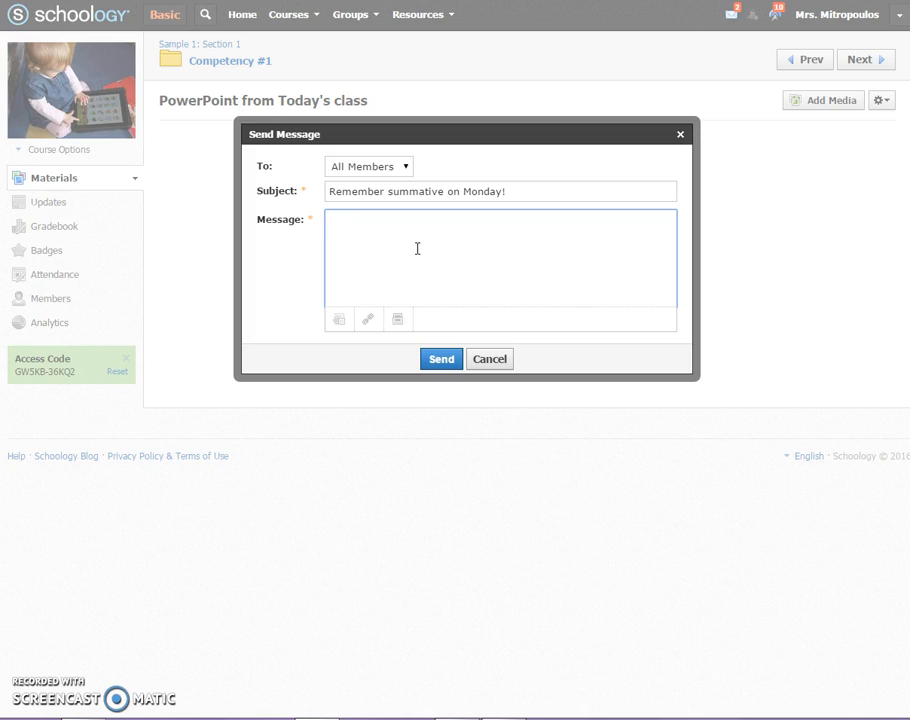
type("INformation")
key("BackSpace")
key("BackSpace")
key("BackSpace")
key("BackSpace")
key("BackSpace")
key("BackSpace")
key("BackSpace")
key("BackSpace")
key("BackSpace")
key("BackSpace")
type("nfo....")
left_click(436, 360)
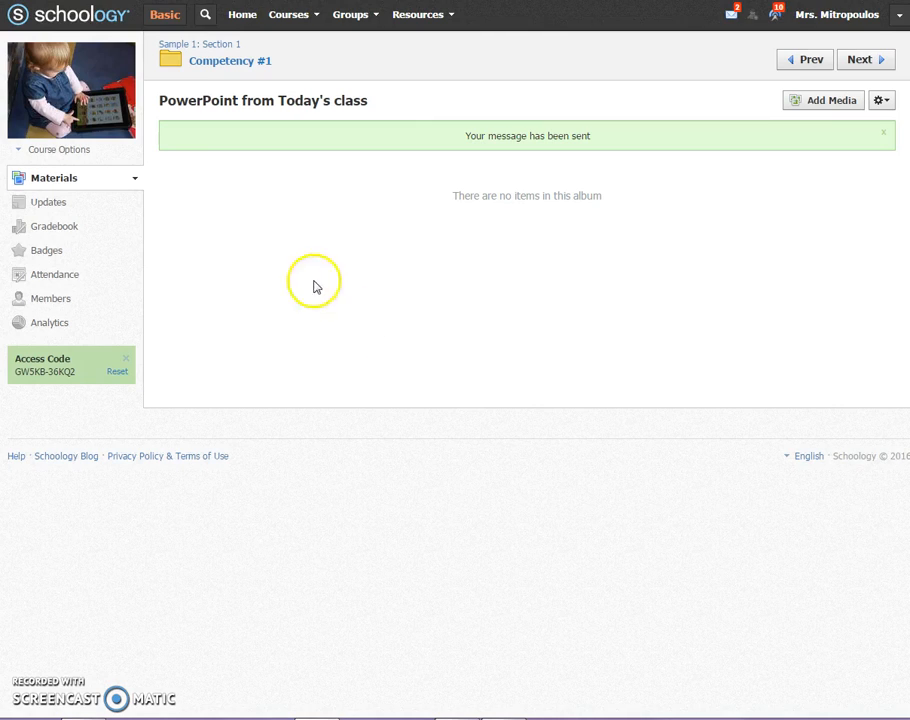
- Check the recipient choices in a new course message and cancel it without sending
left_click(134, 178)
left_click(152, 178)
left_click(58, 150)
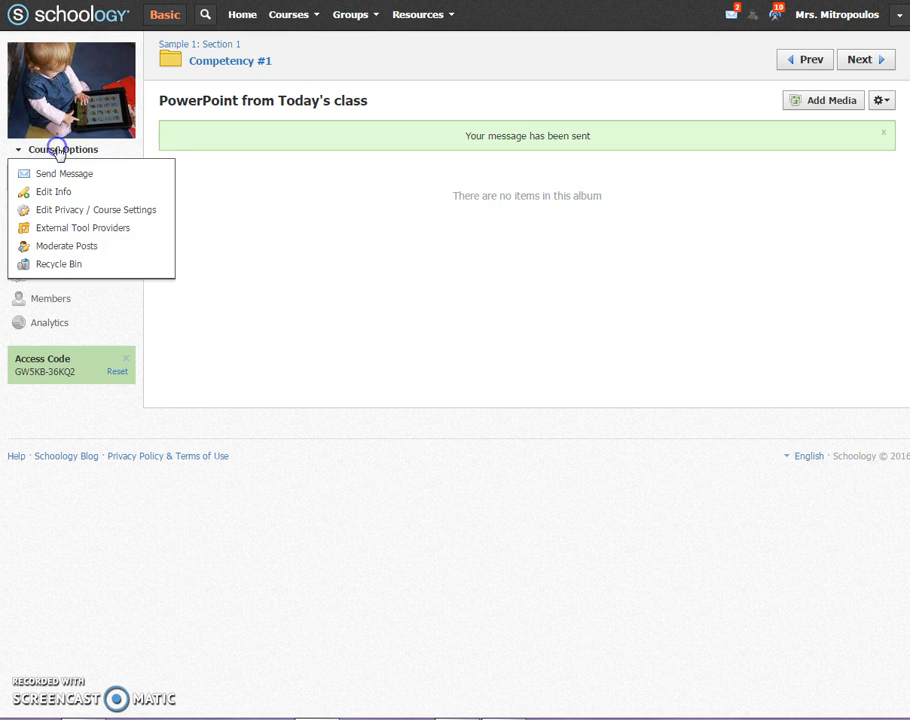
left_click(66, 173)
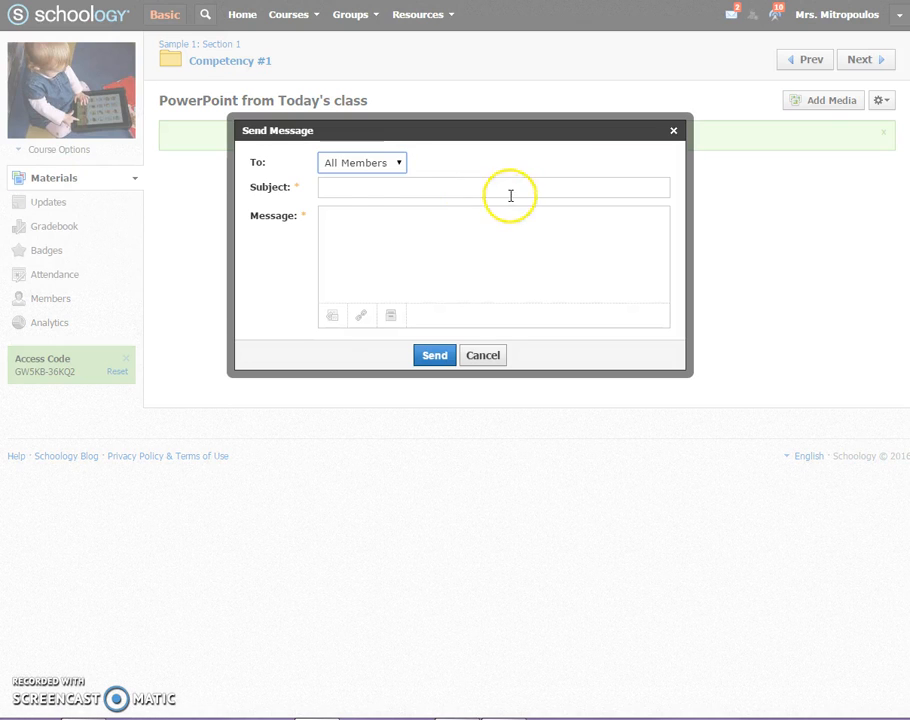
left_click(398, 163)
left_click(436, 152)
left_click(490, 355)
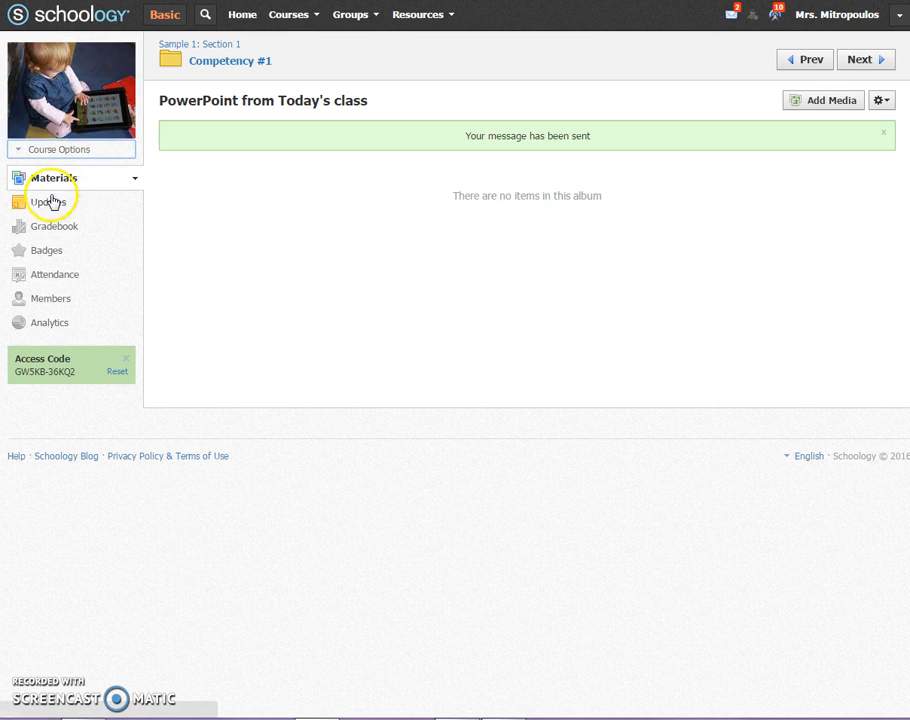
left_click(101, 156)
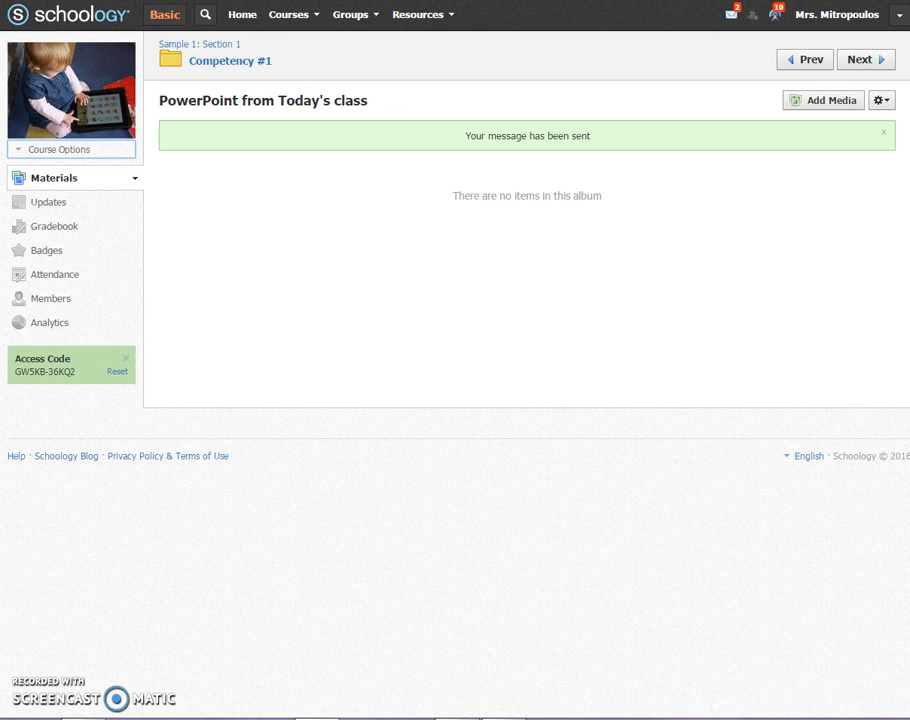
- Review the account's notification options, account settings, privacy settings and recycle bin, and return to the notification options
left_click(900, 16)
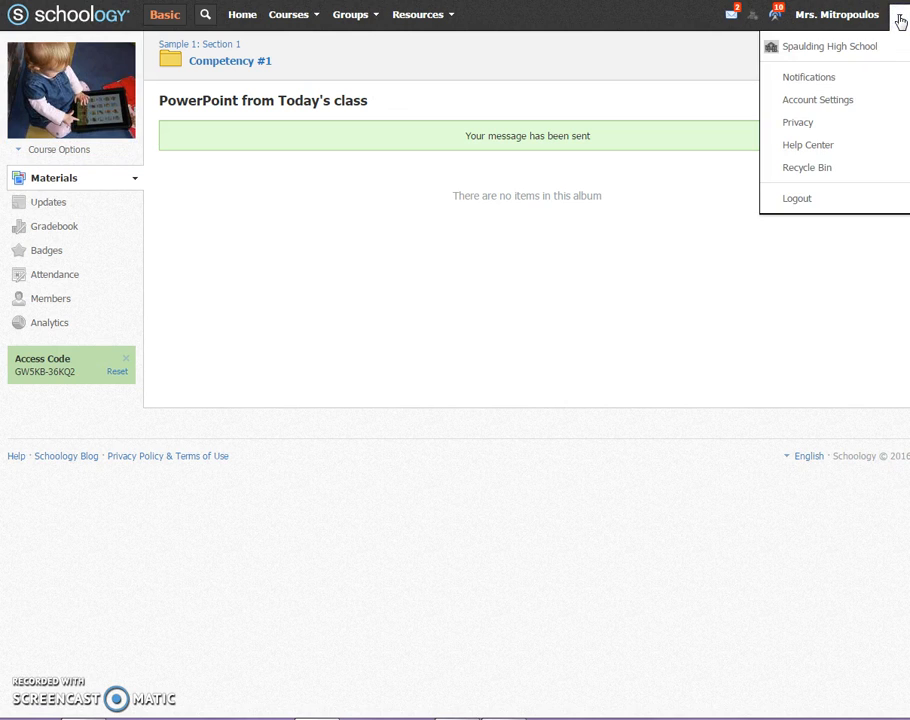
left_click(832, 76)
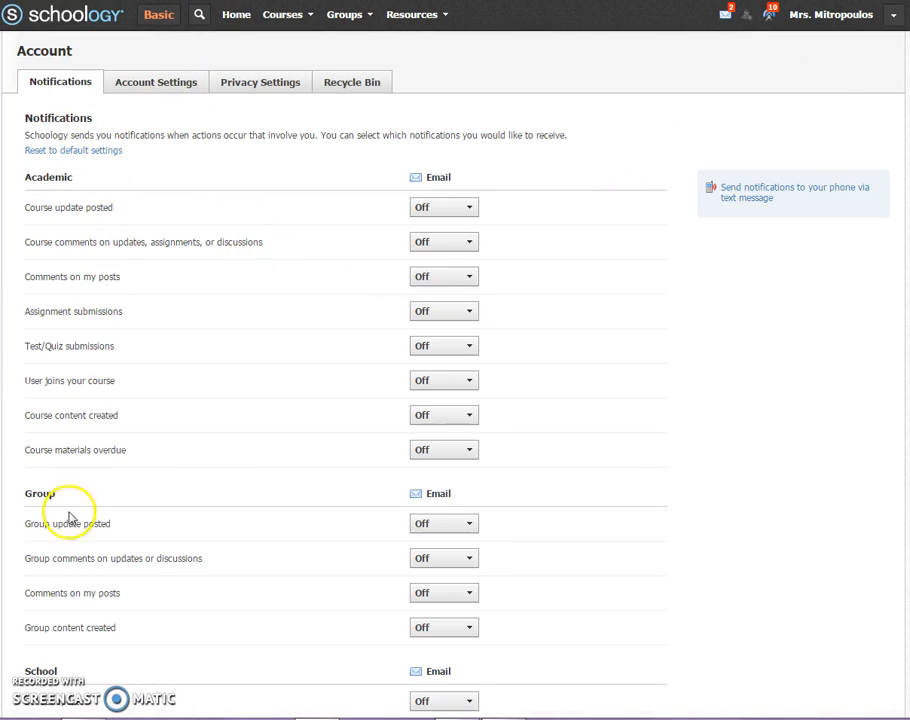
left_click(168, 85)
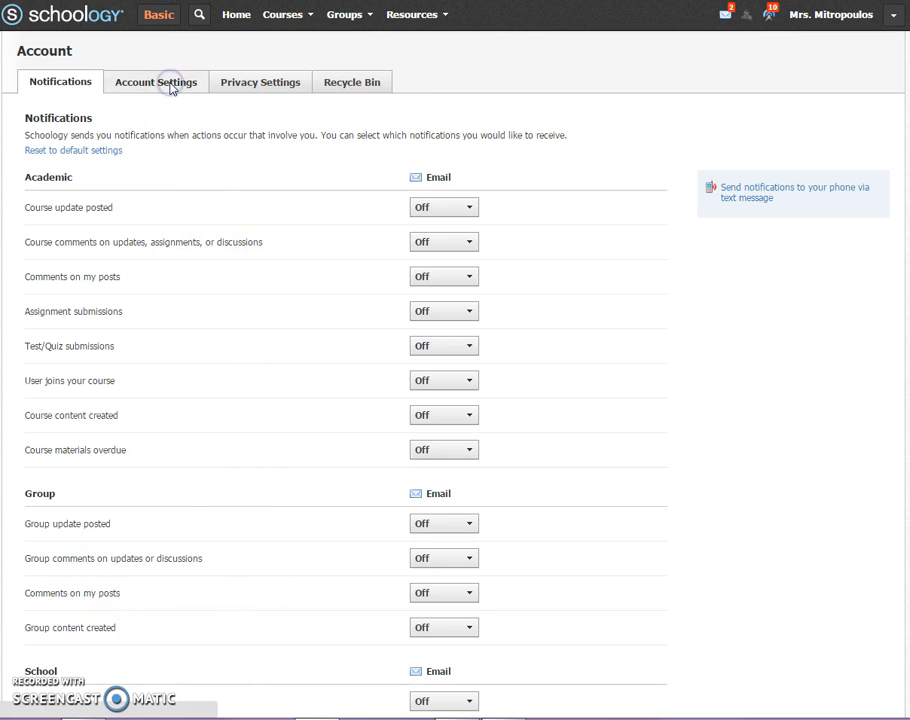
scroll(309, 245, "down", 2)
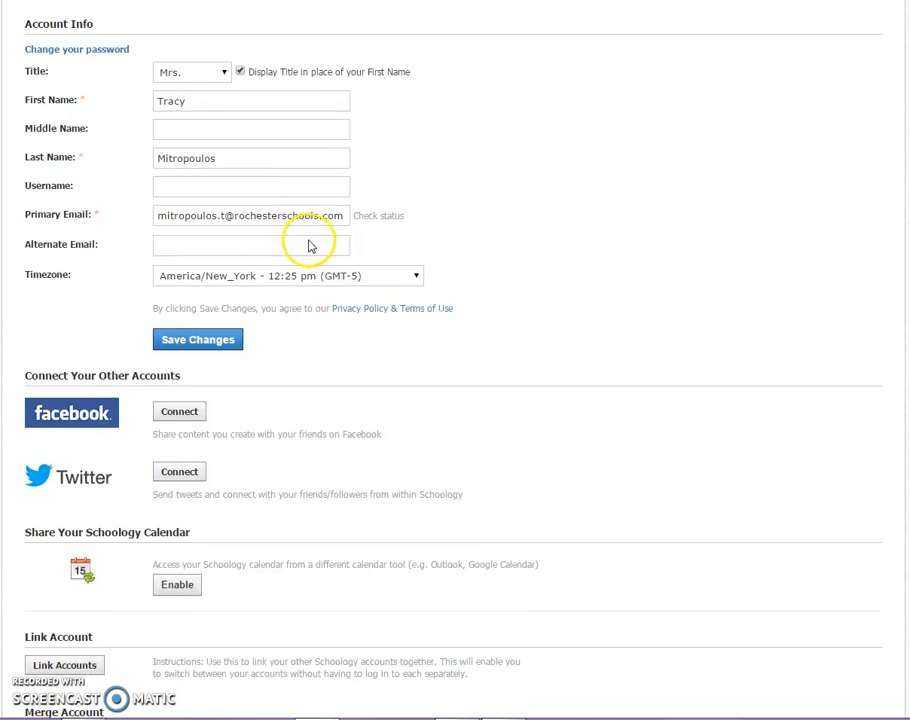
scroll(310, 245, "down", 5)
scroll(305, 230, "up", 7)
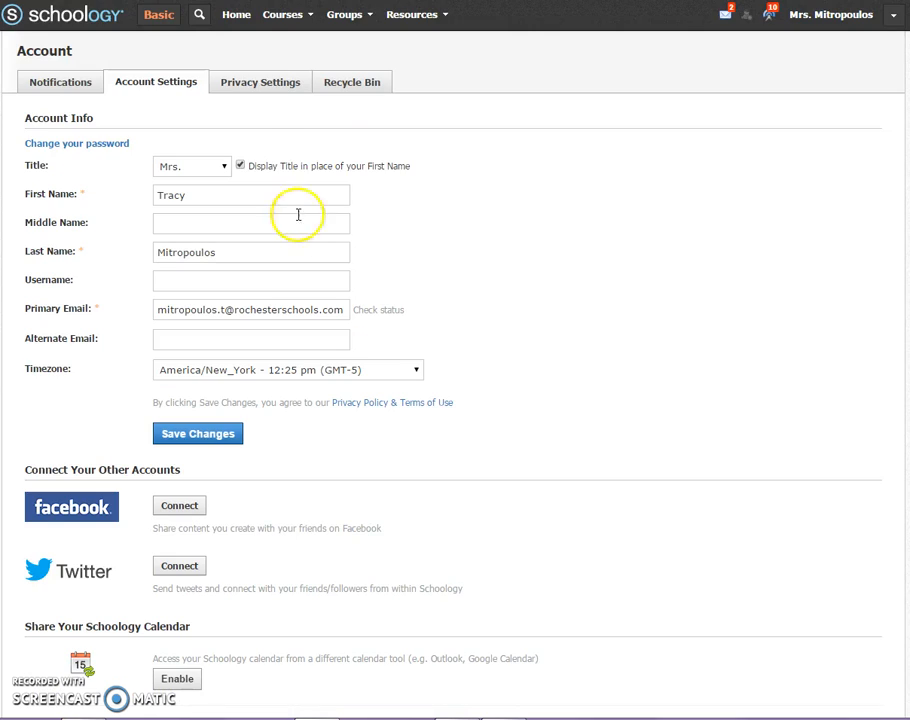
left_click(270, 90)
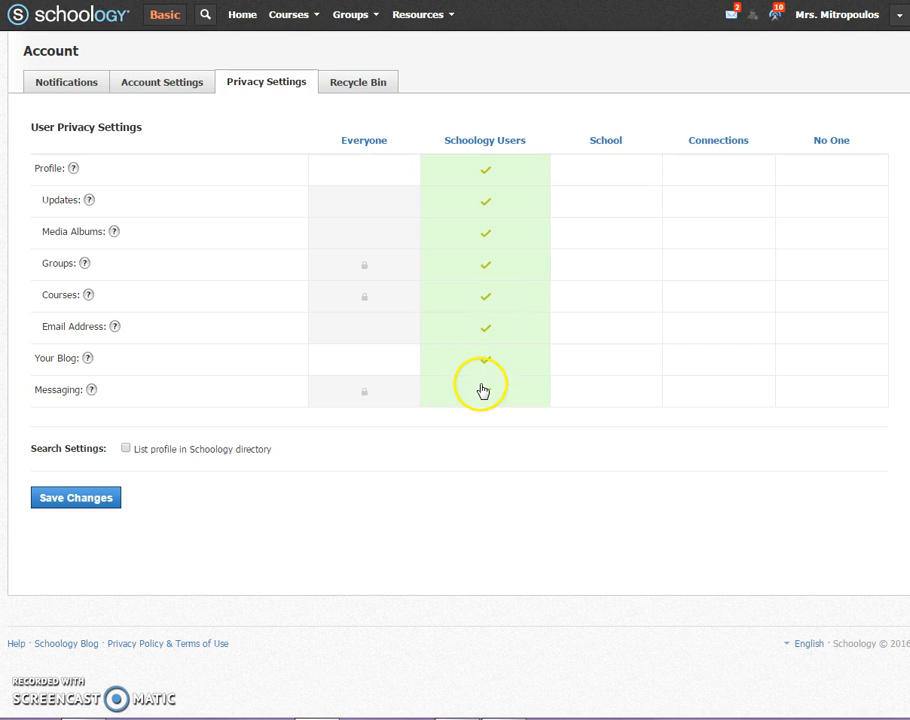
left_click(347, 86)
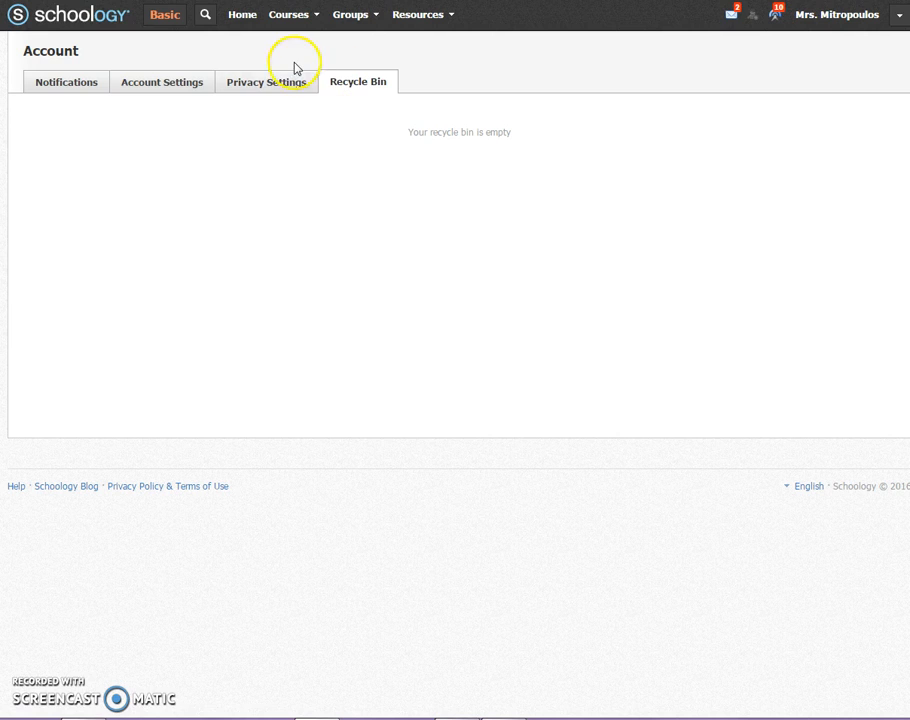
left_click(56, 83)
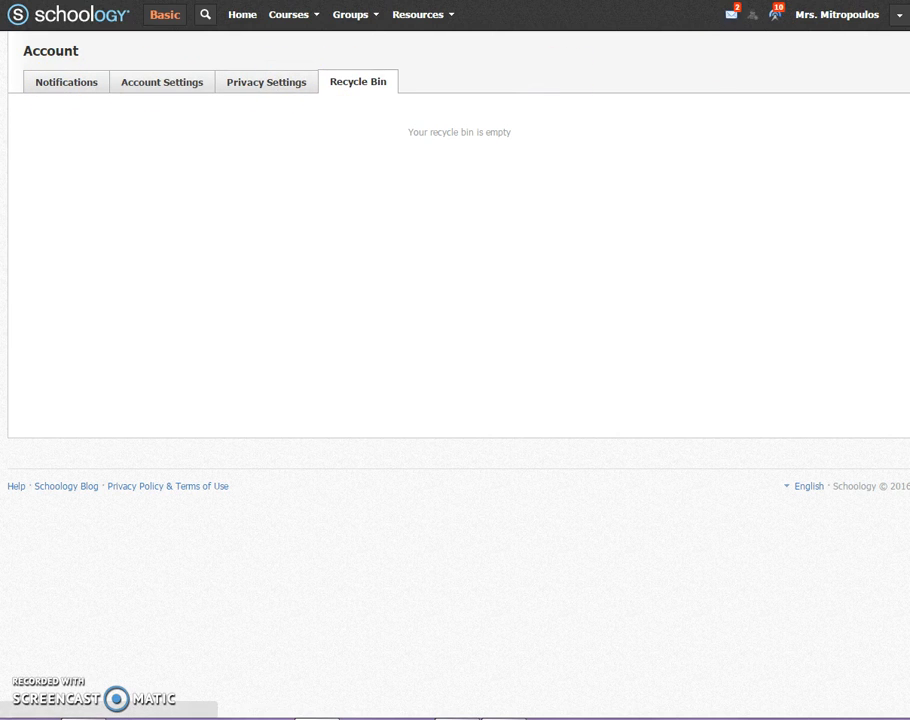
- Open the student's "music 3" message from the received messages and place the cursor in the reply area
left_click(725, 18)
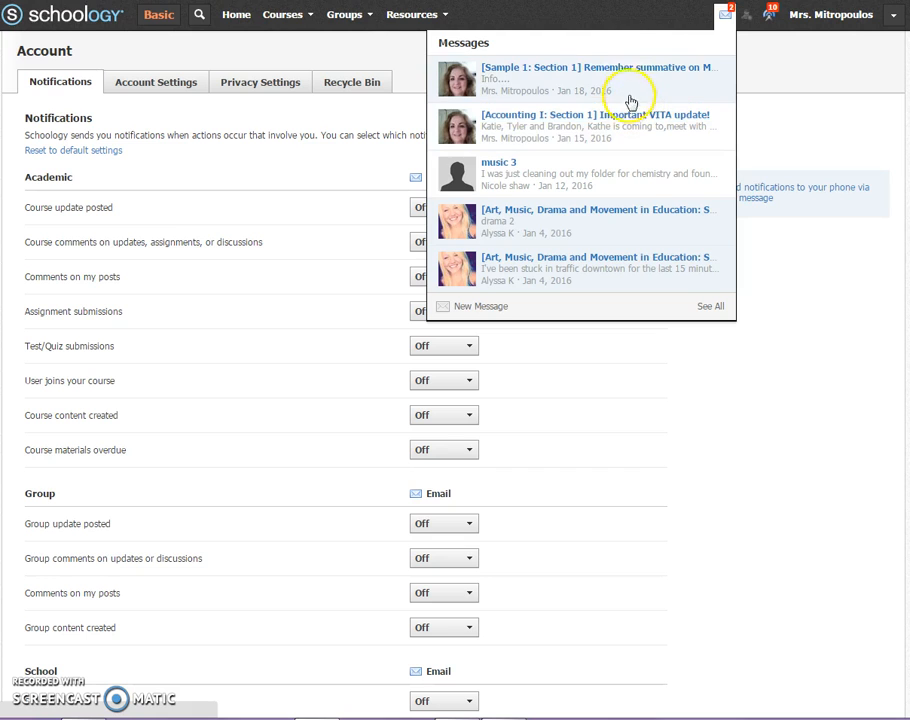
left_click(583, 175)
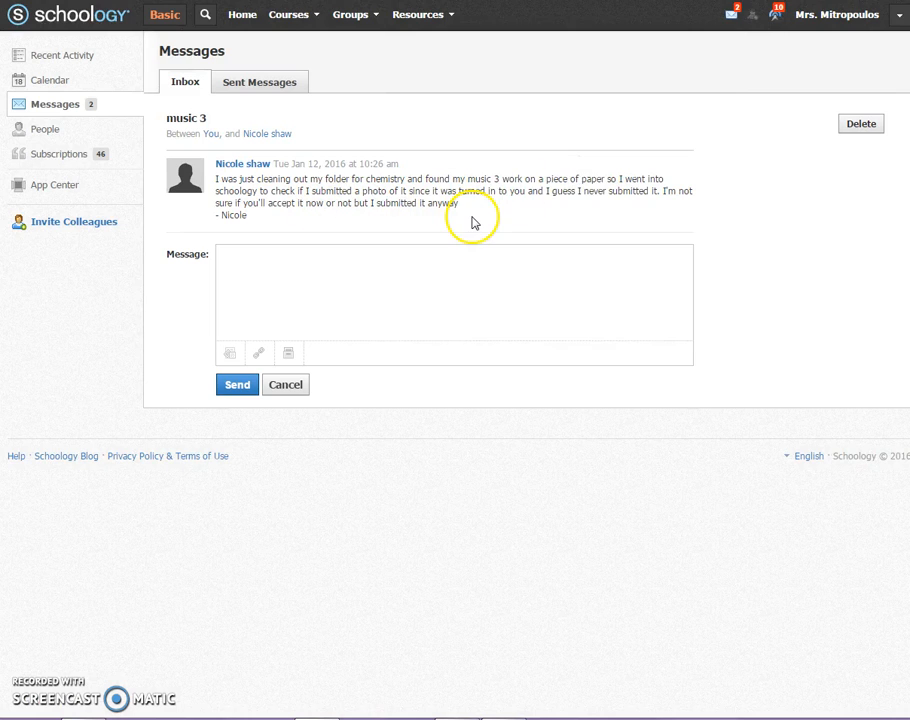
left_click(259, 265)
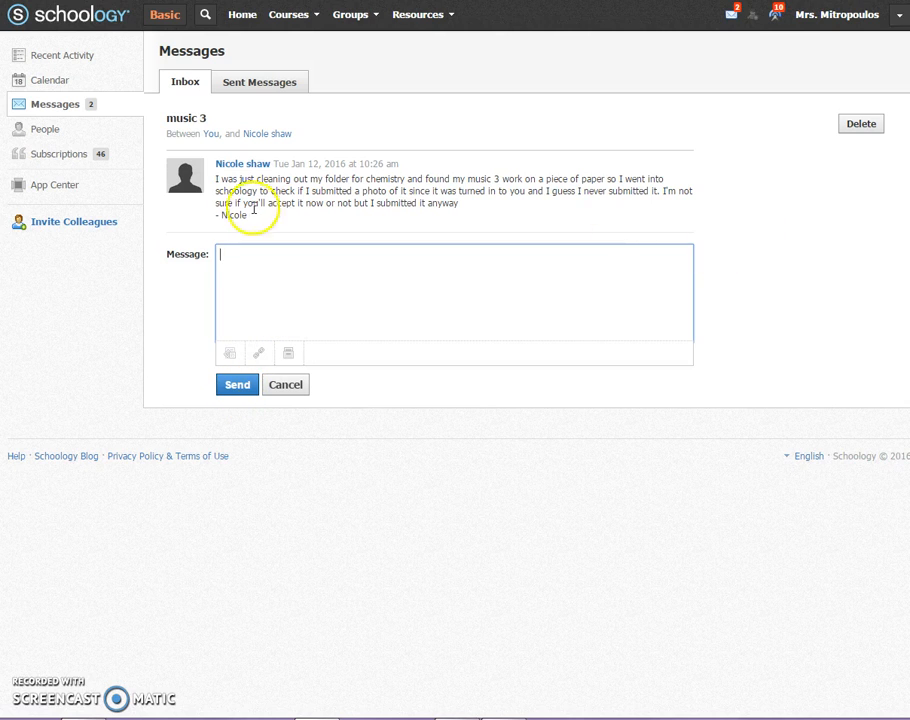
- View the latest notifications about student submissions and return to the home page
left_click(776, 16)
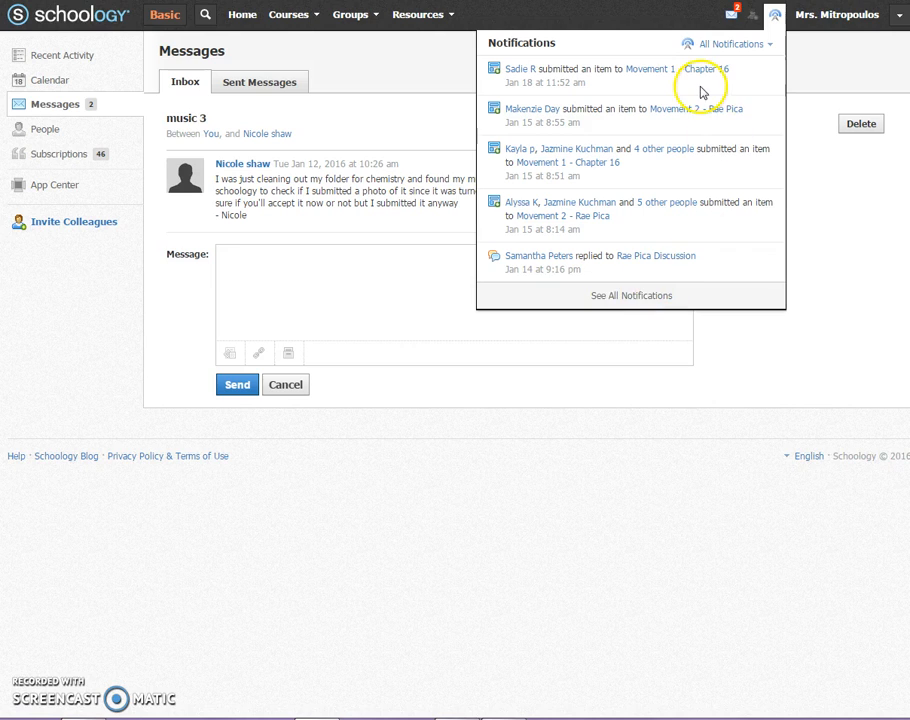
left_click(778, 16)
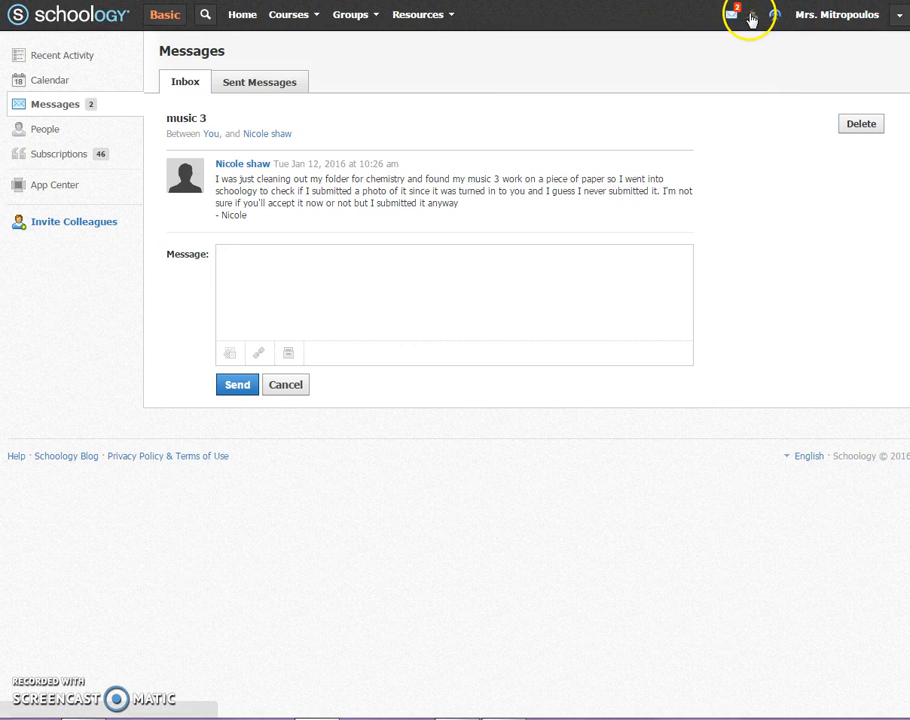
left_click(898, 15)
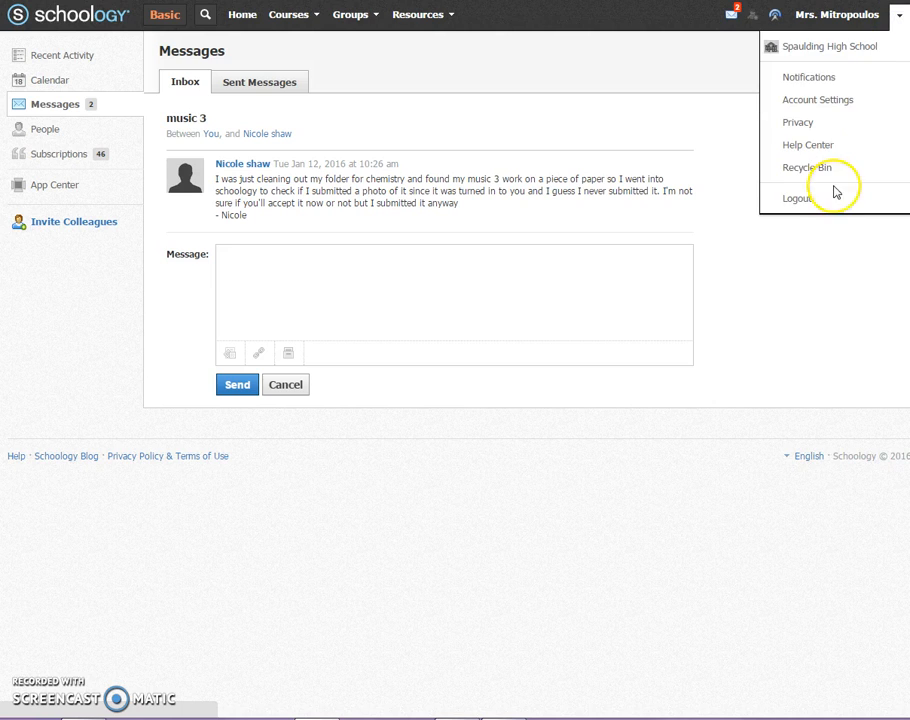
left_click(250, 18)
left_click(241, 18)
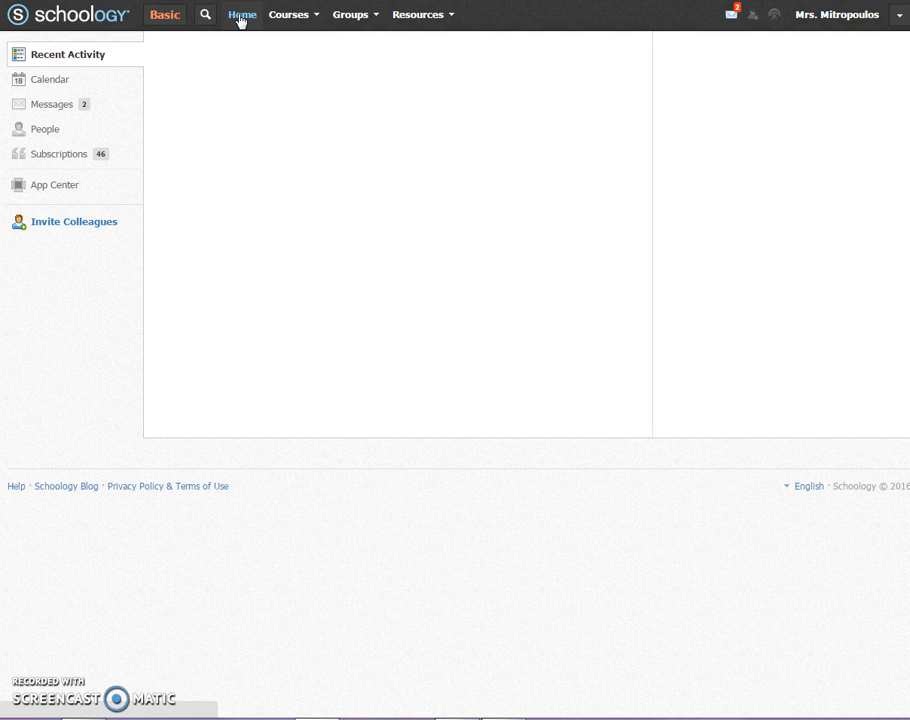